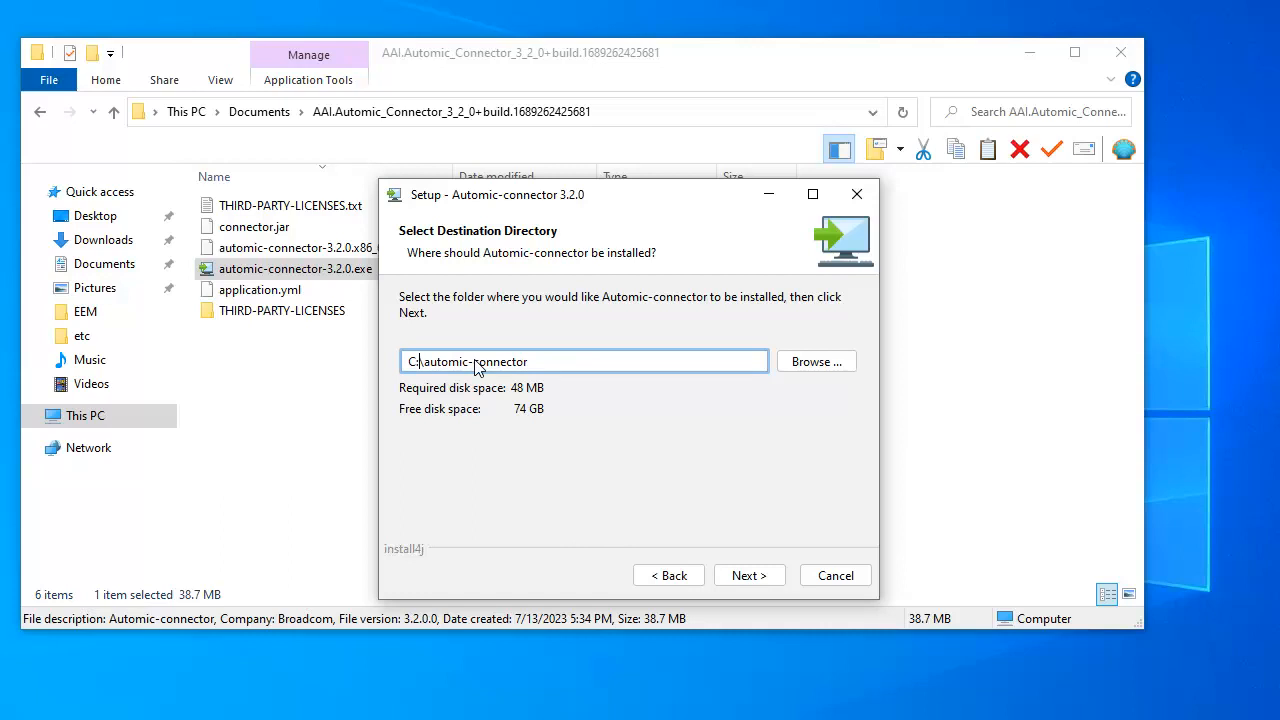
# Accept the default destination and the Automic-connector Start Menu folder to begin installing
pyautogui.click(750, 578)
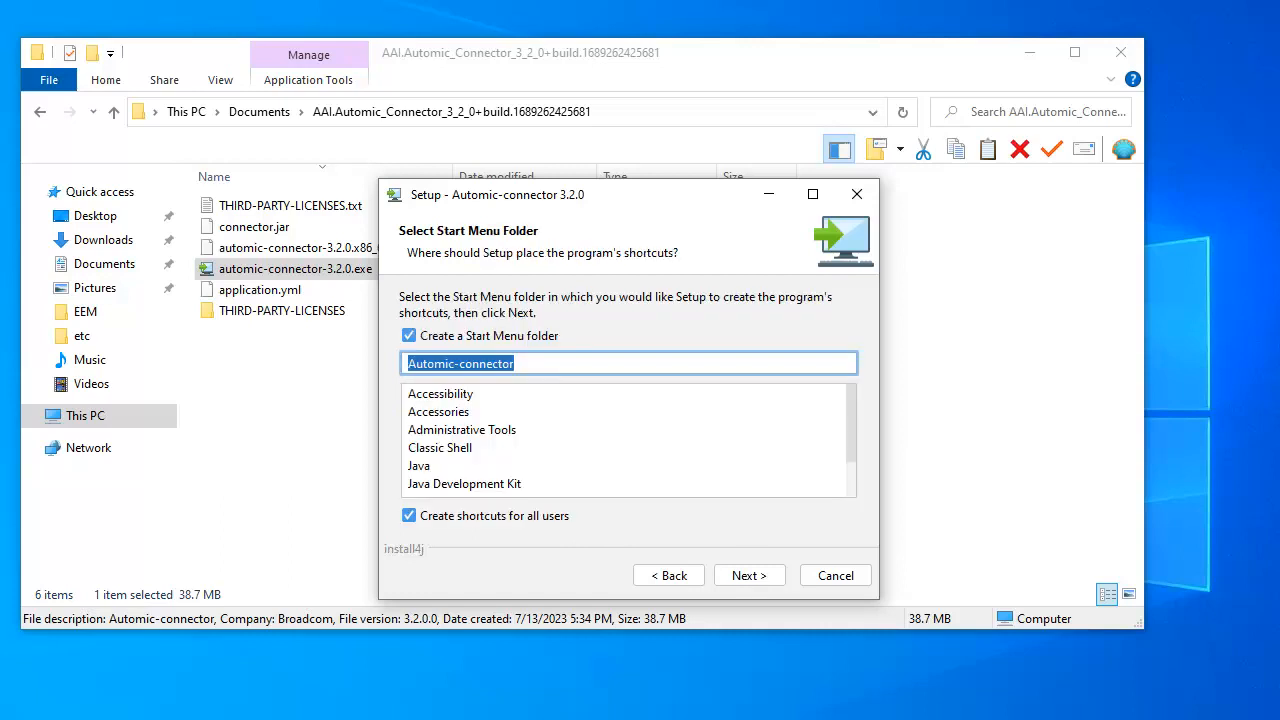
pyautogui.click(766, 579)
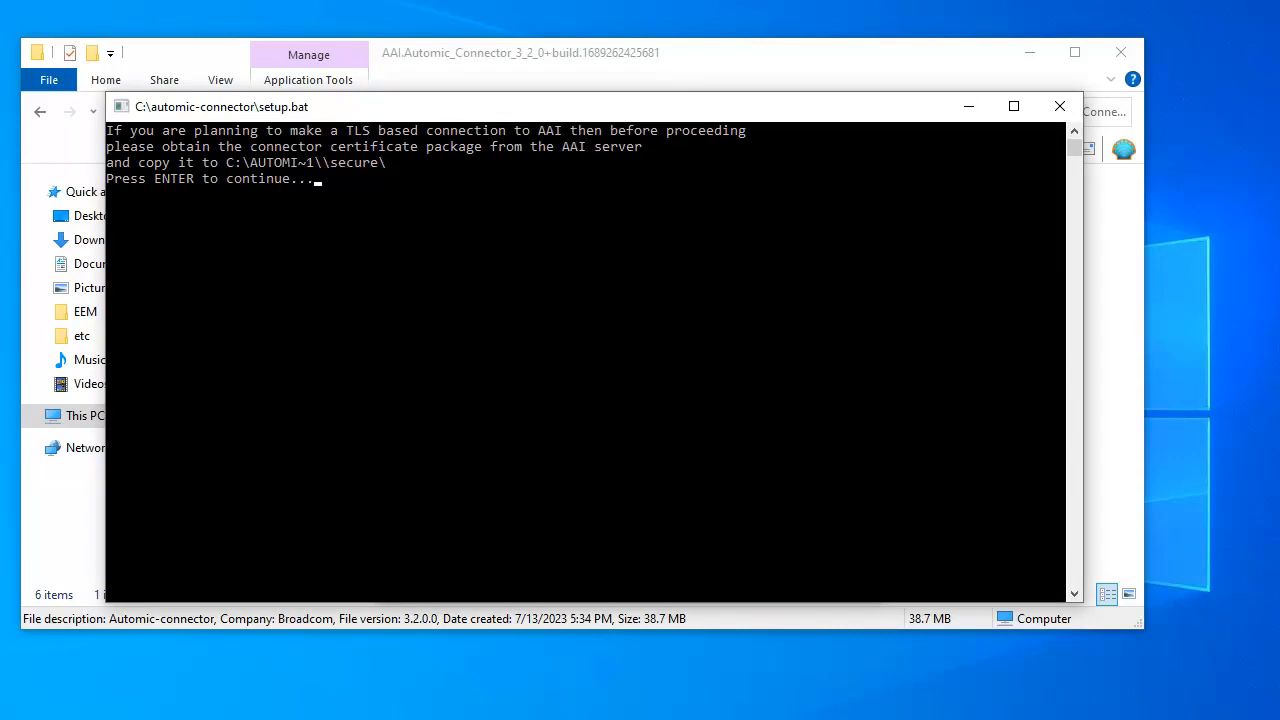
pyautogui.press('Return')
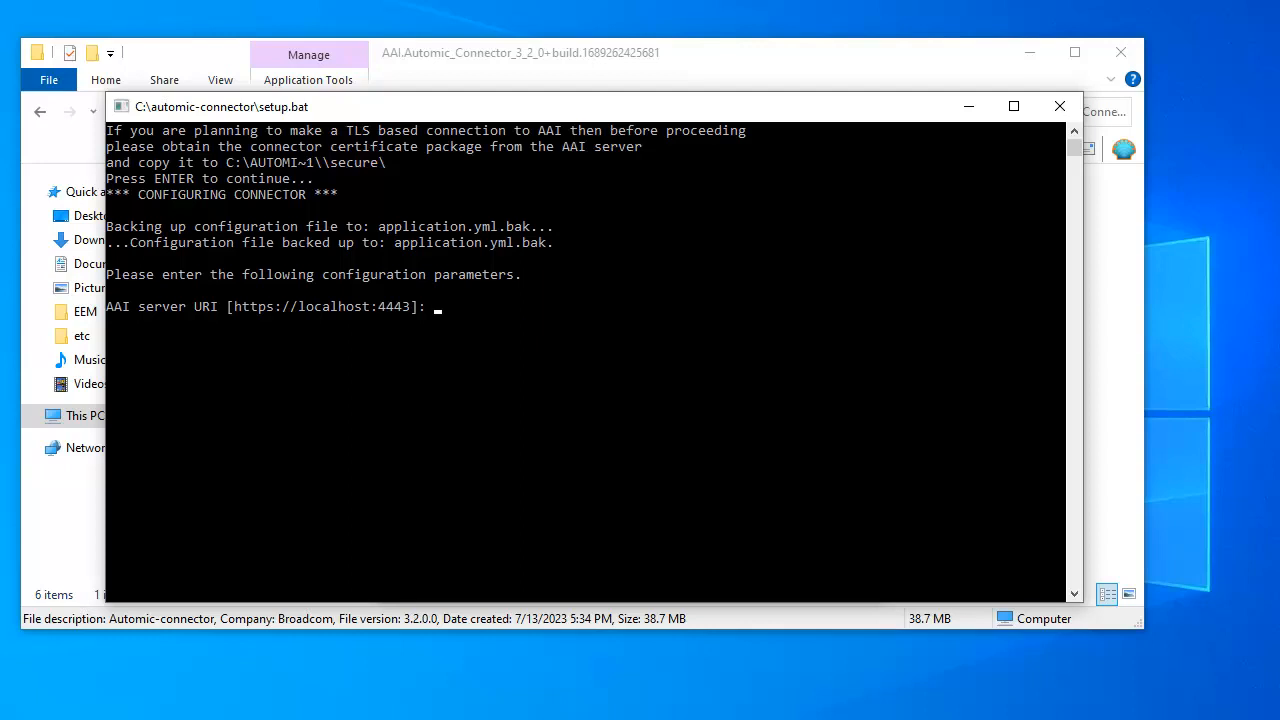
pyautogui.write('http://aai01:8080')
pyautogui.press('Return')
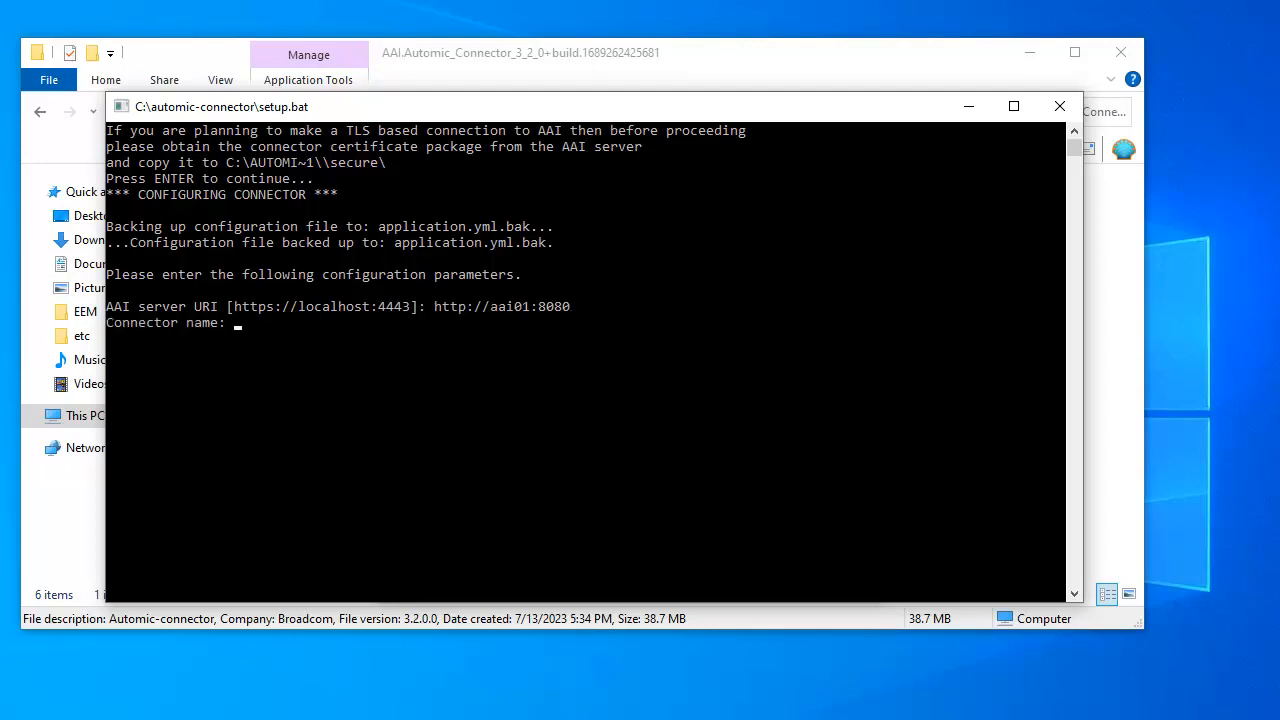
pyautogui.write('automic-connect')
pyautogui.press('Return')
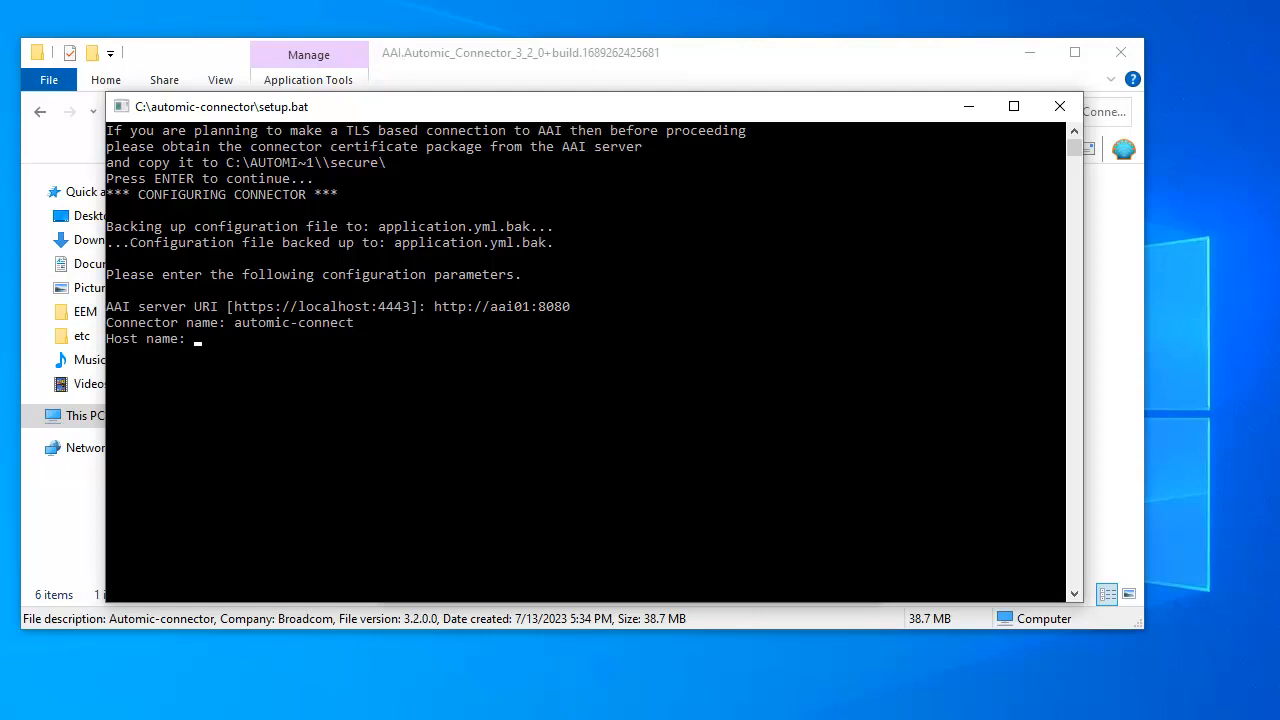
pyautogui.write('aai01')
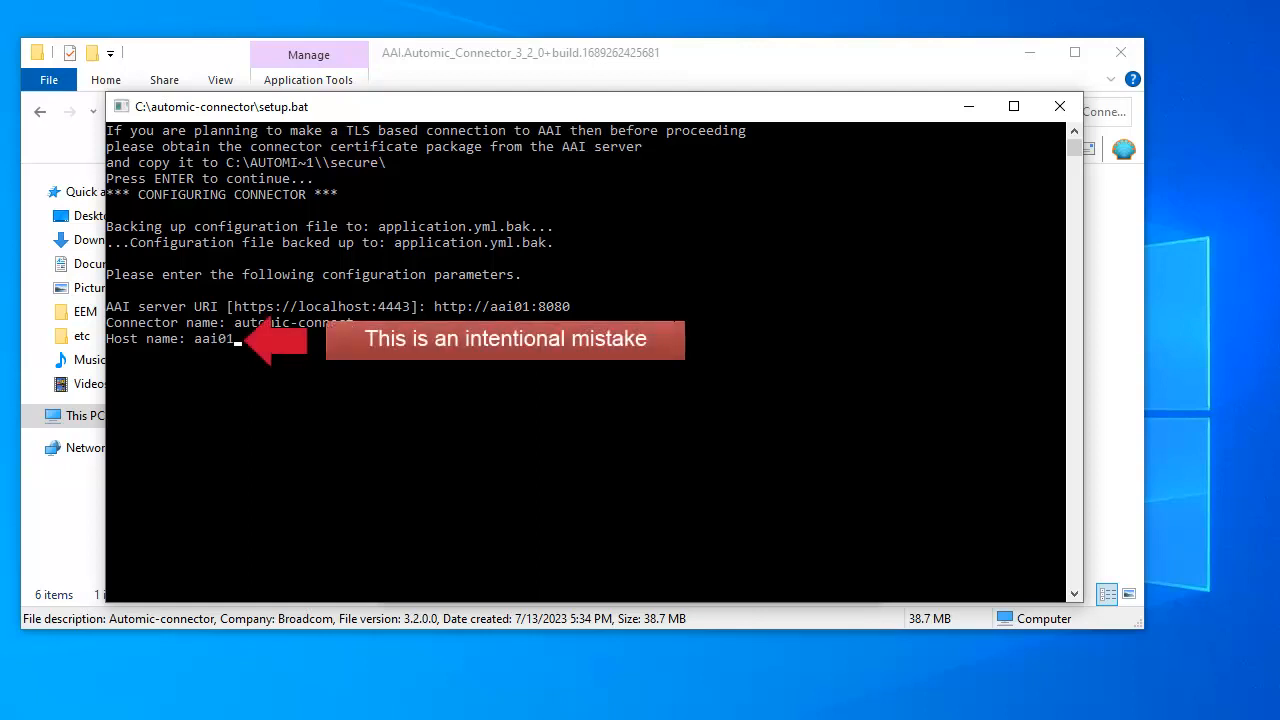
pyautogui.press('Return')
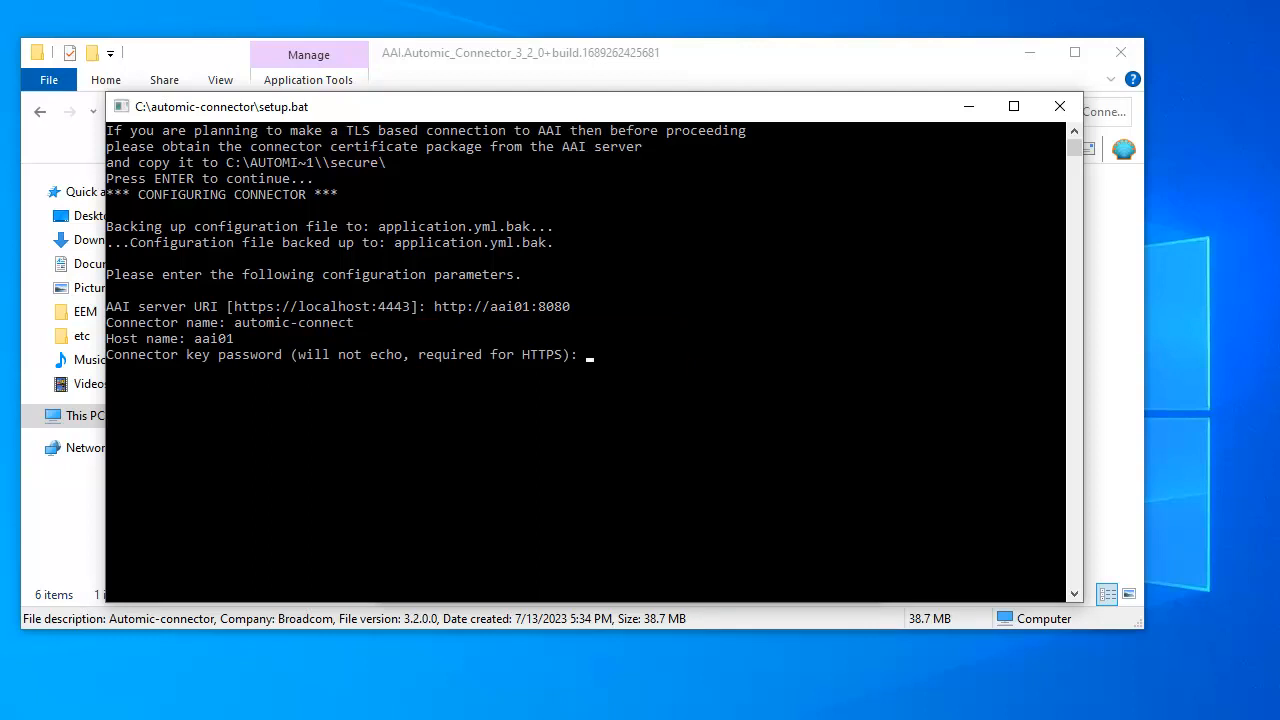
# Leave the connector key password blank and enter username admin and domain JAWS
pyautogui.press('Return')
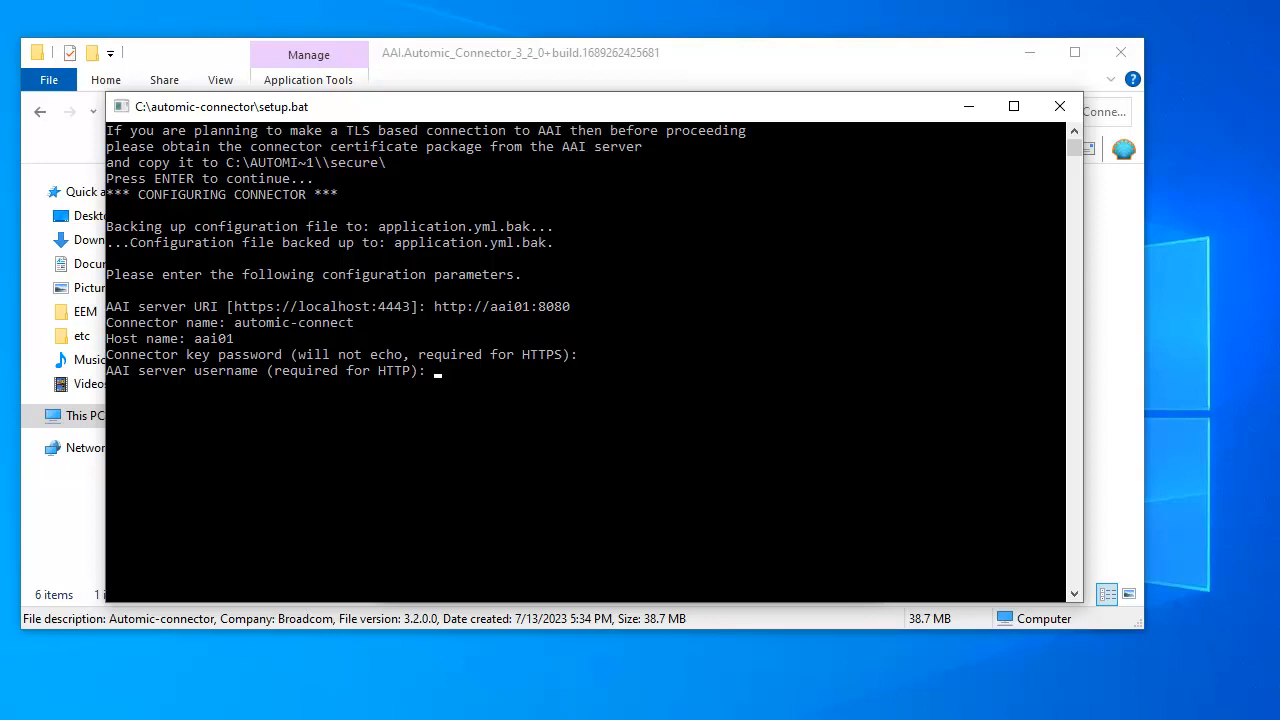
pyautogui.write('admin')
pyautogui.press('Return')
pyautogui.press('Return')
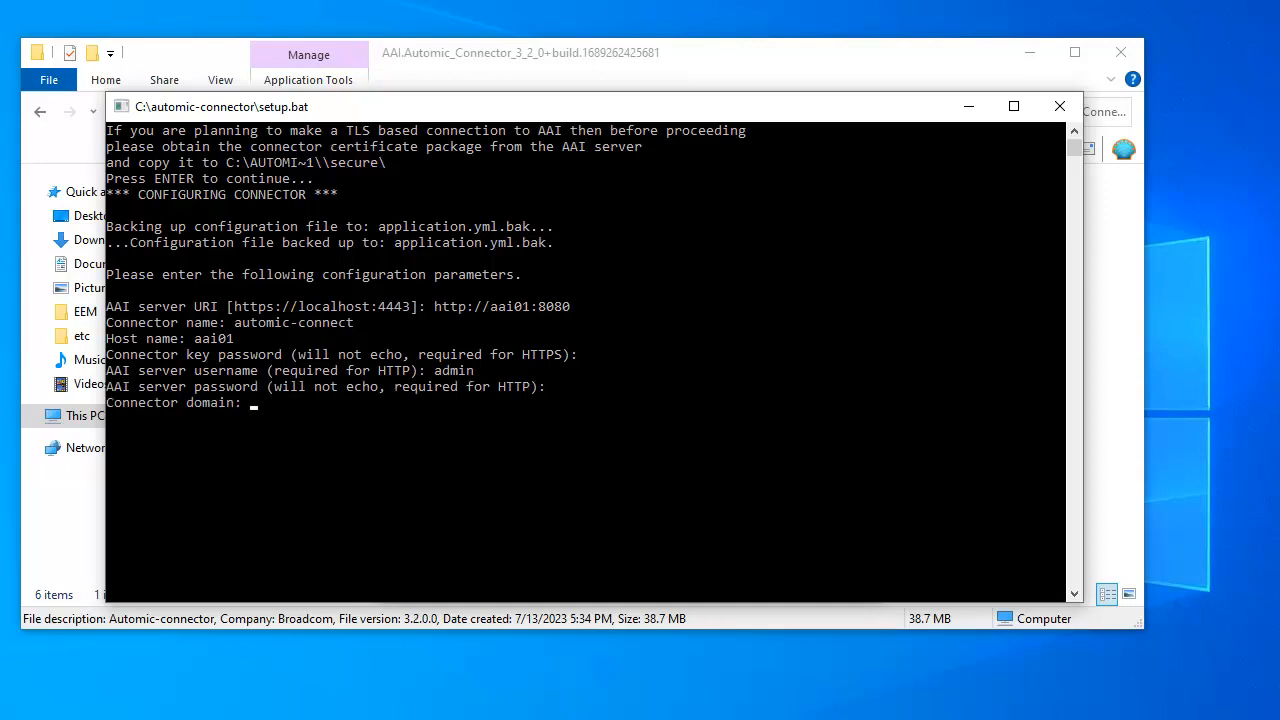
pyautogui.write('JAWS')
pyautogui.press('Return')
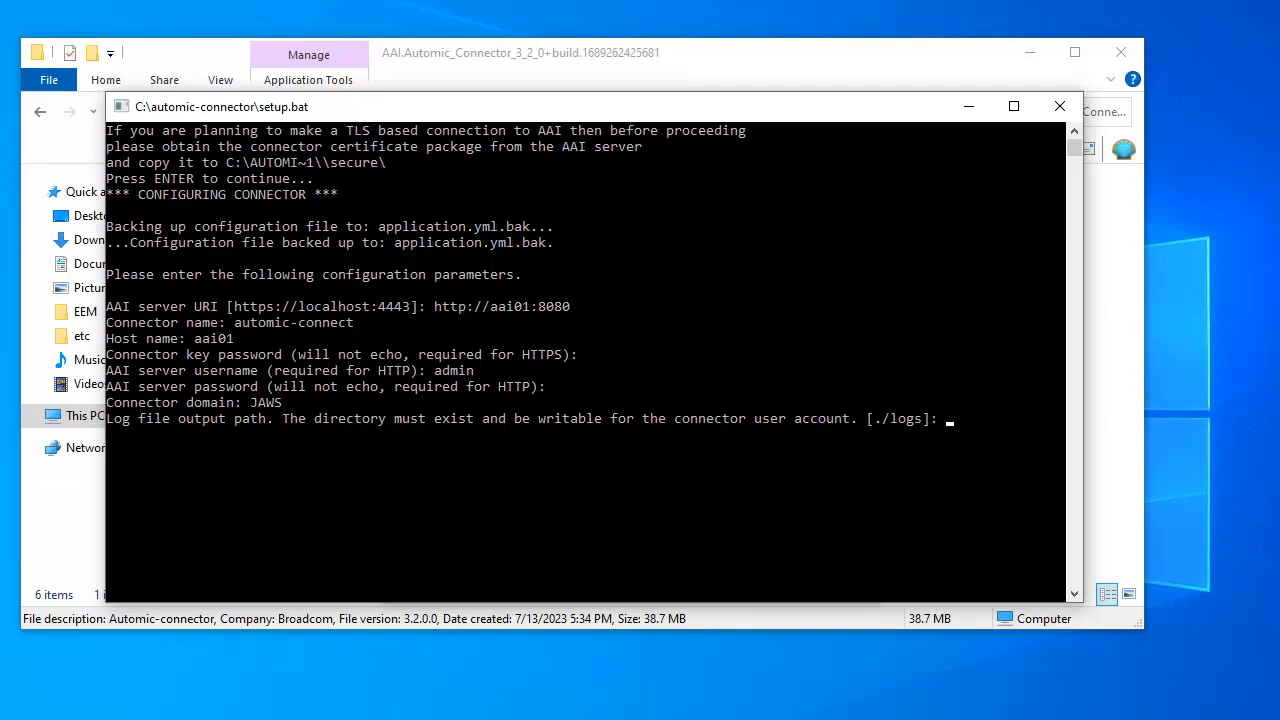
# Accept the default log file path, maximum log size and log file count
pyautogui.press('Return')
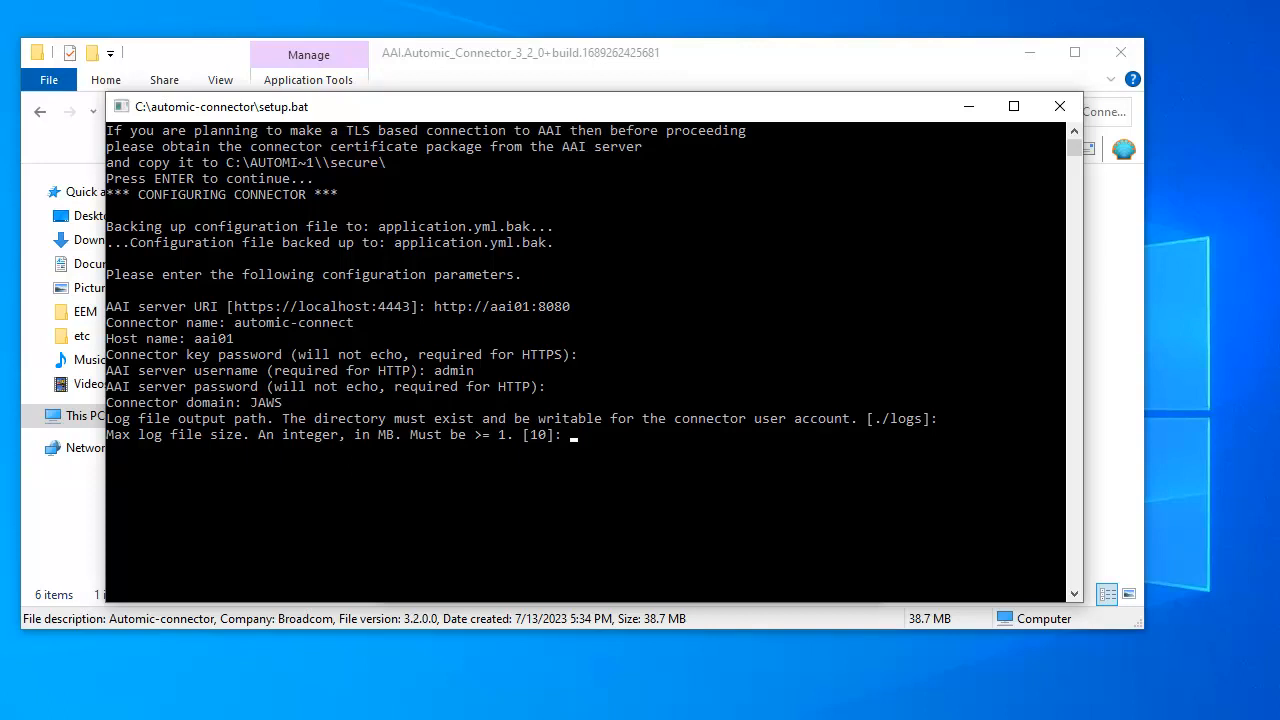
pyautogui.press('Return')
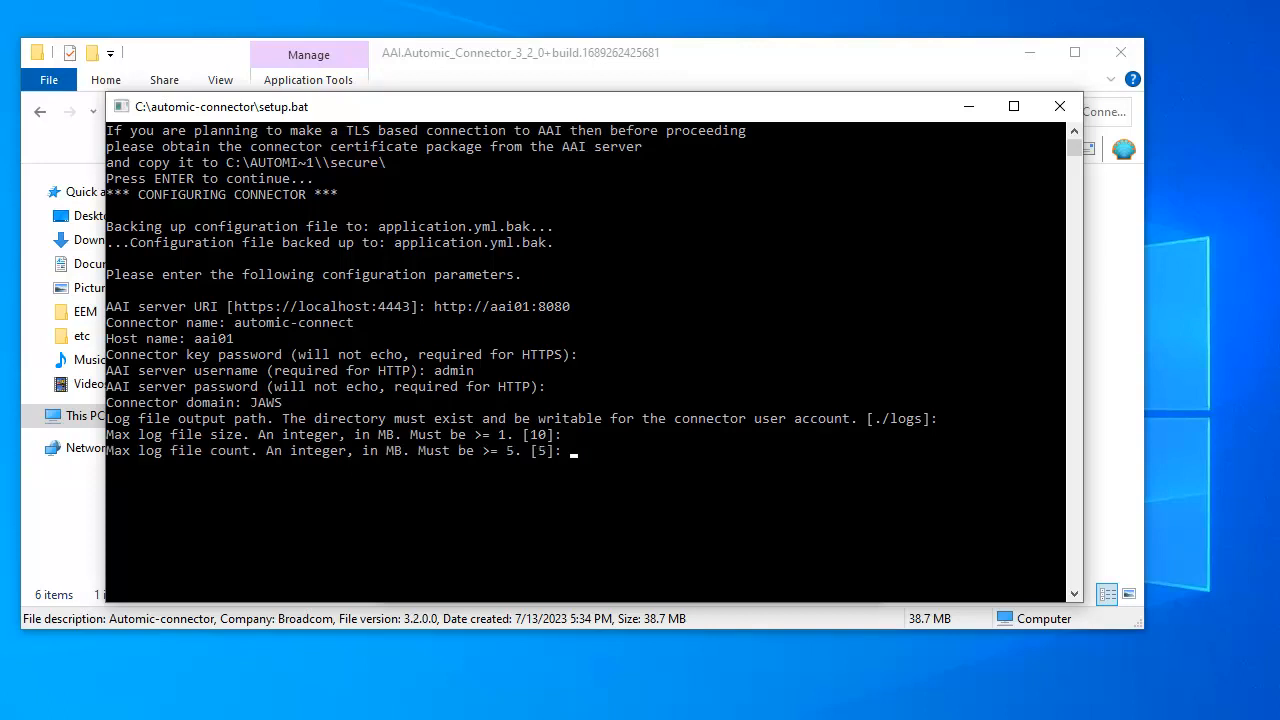
pyautogui.press('Return')
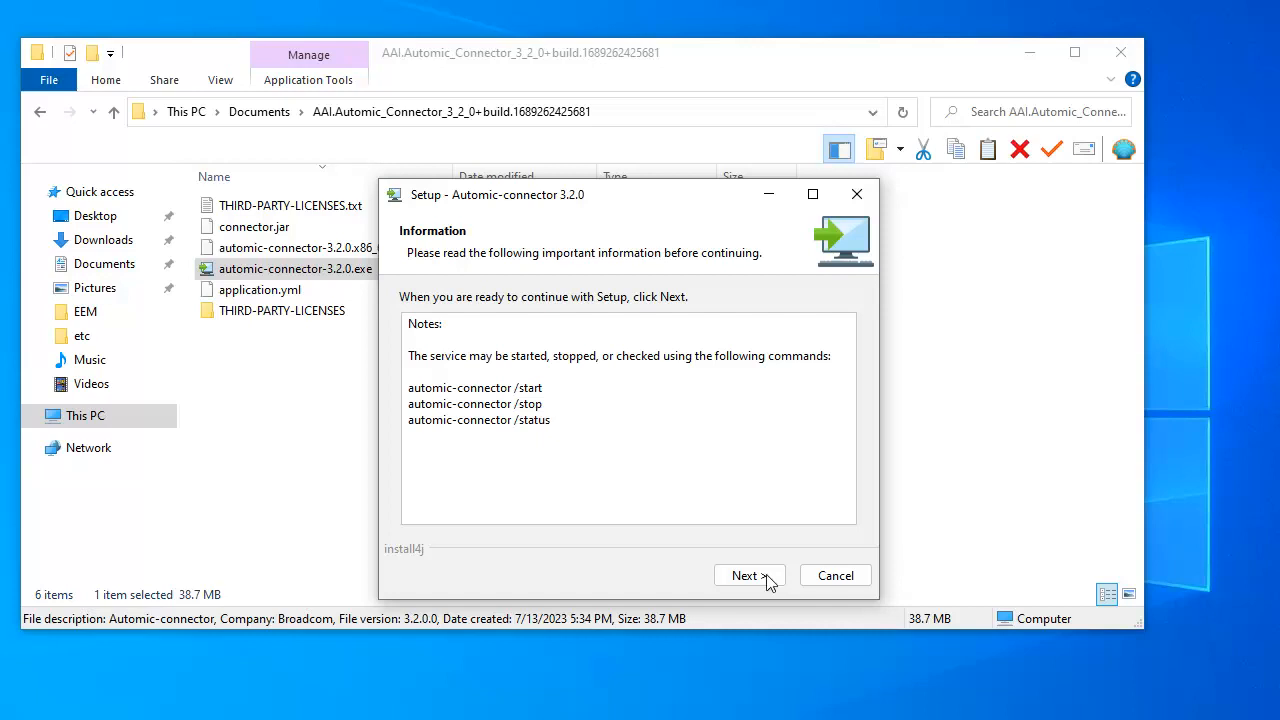
# Finish the installer and open C:\automic-connector\logs\aai-automic-connector.log in Notepad
pyautogui.click(740, 577)
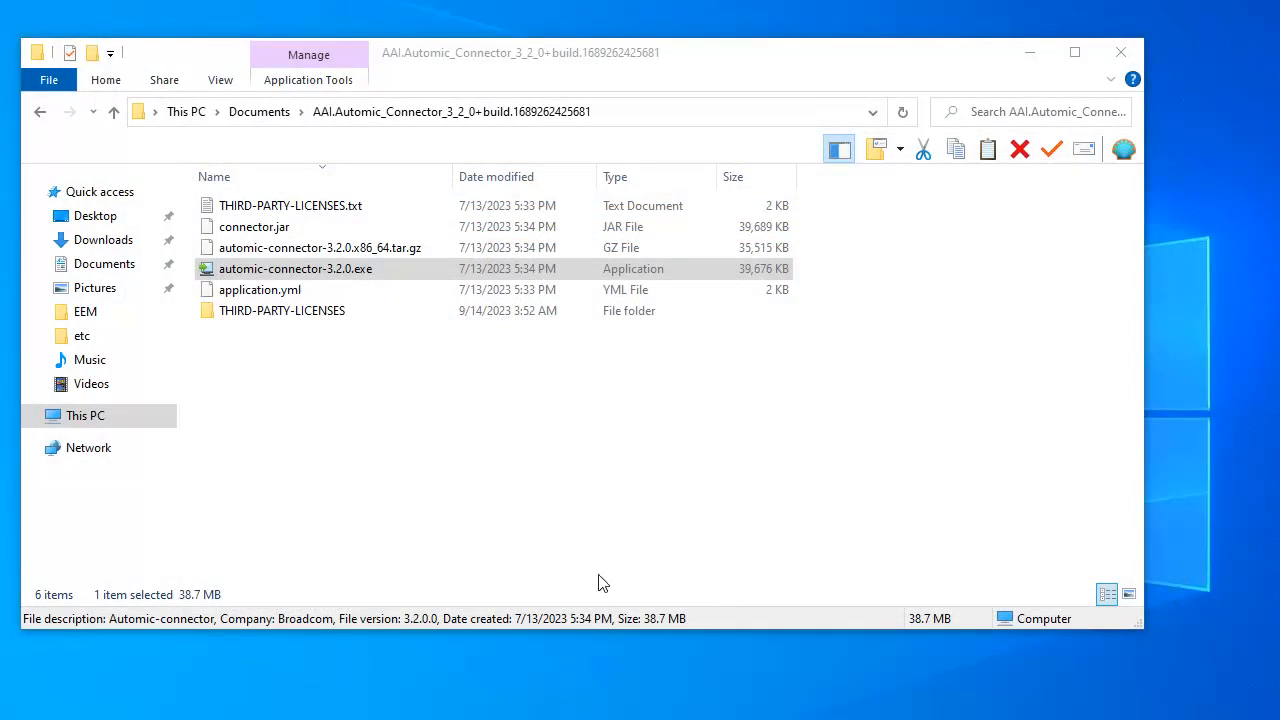
pyautogui.click(88, 418)
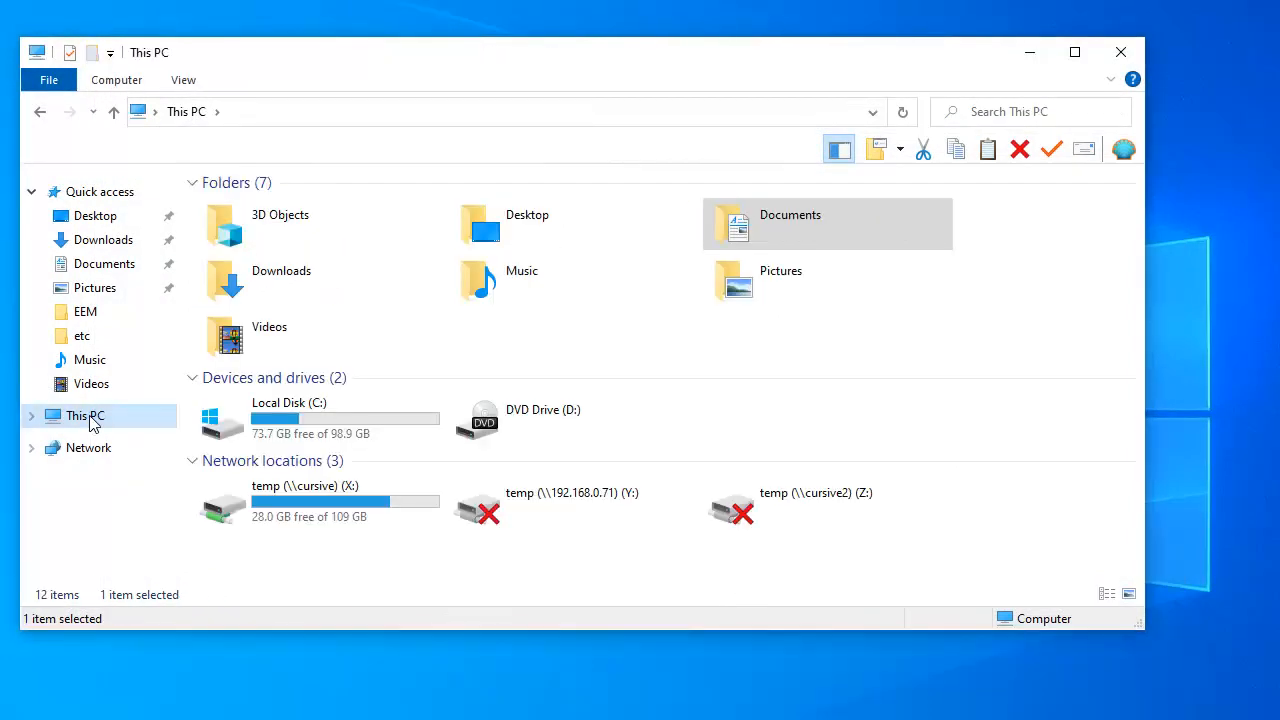
pyautogui.doubleClick(287, 425)
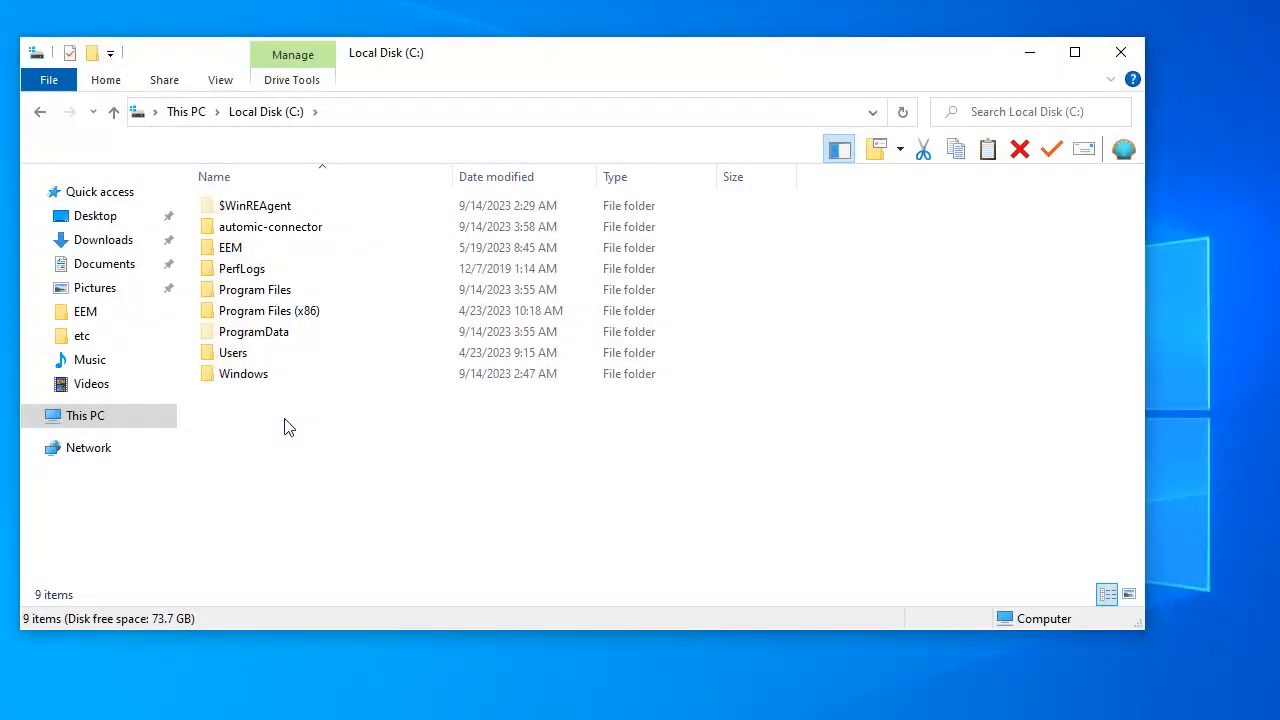
pyautogui.doubleClick(276, 228)
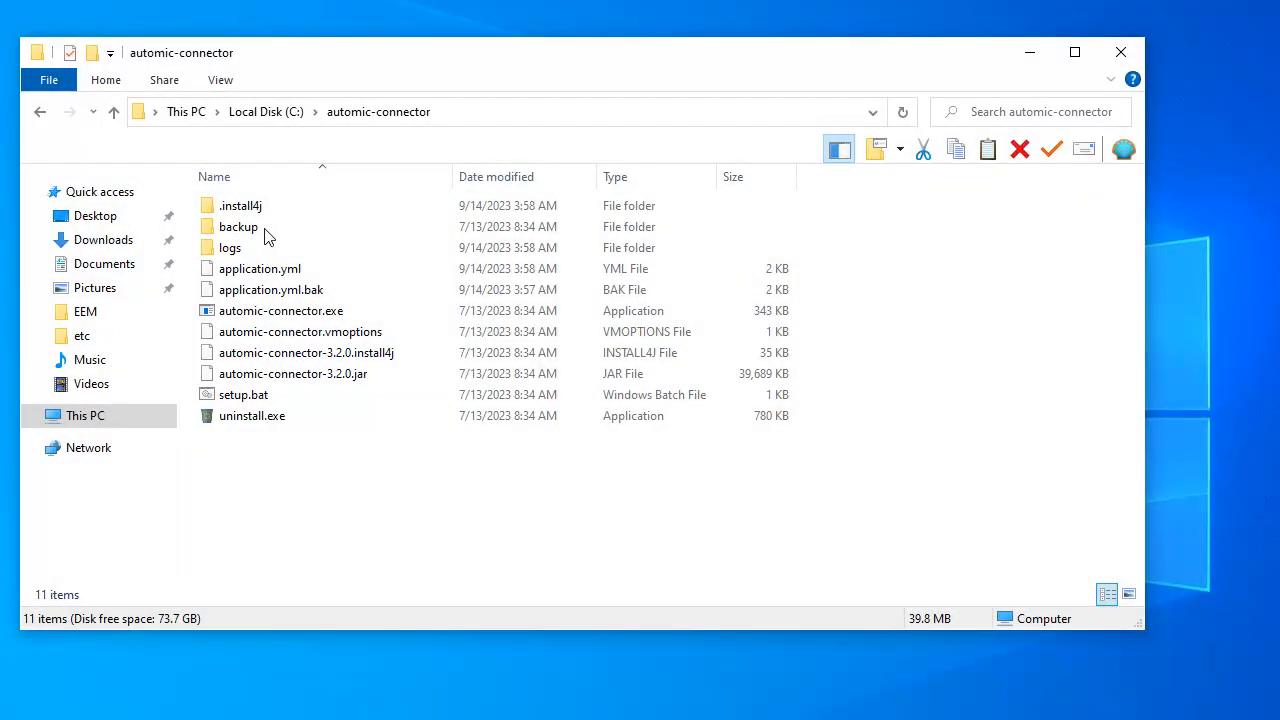
pyautogui.doubleClick(230, 250)
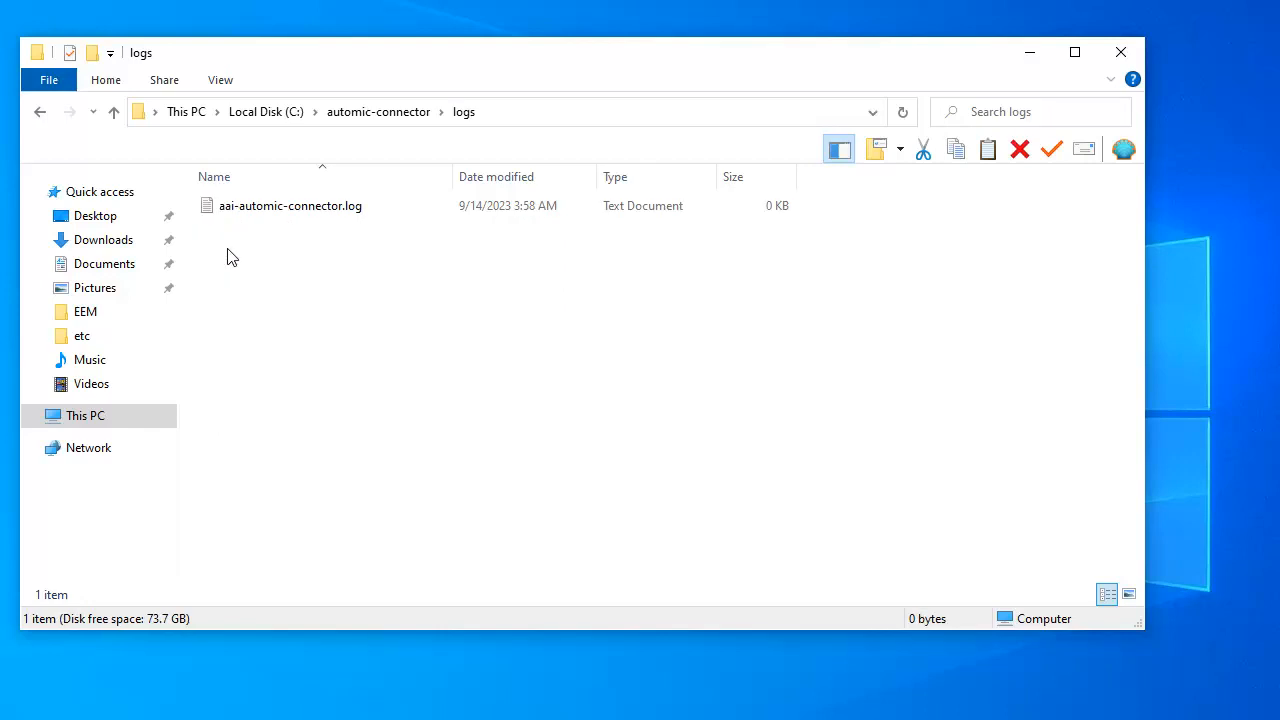
pyautogui.doubleClick(277, 207)
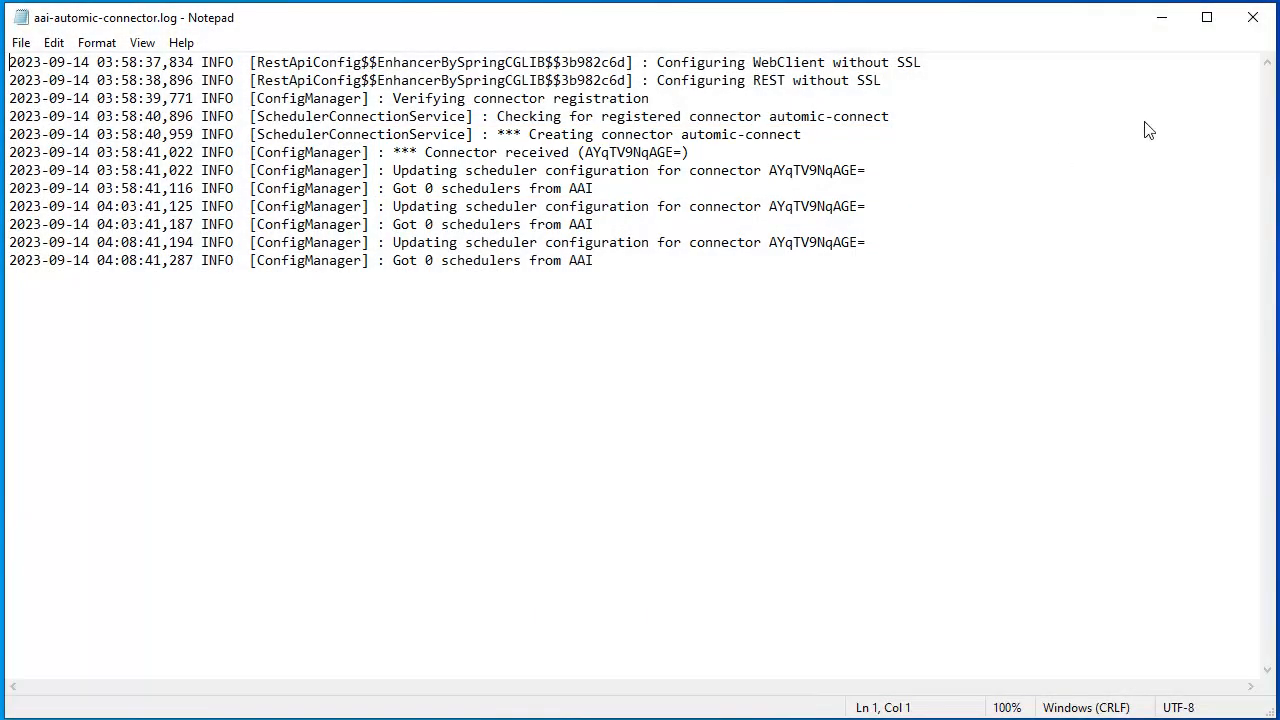
# Close the log and open application.yml from the automic-connector folder
pyautogui.click(1254, 20)
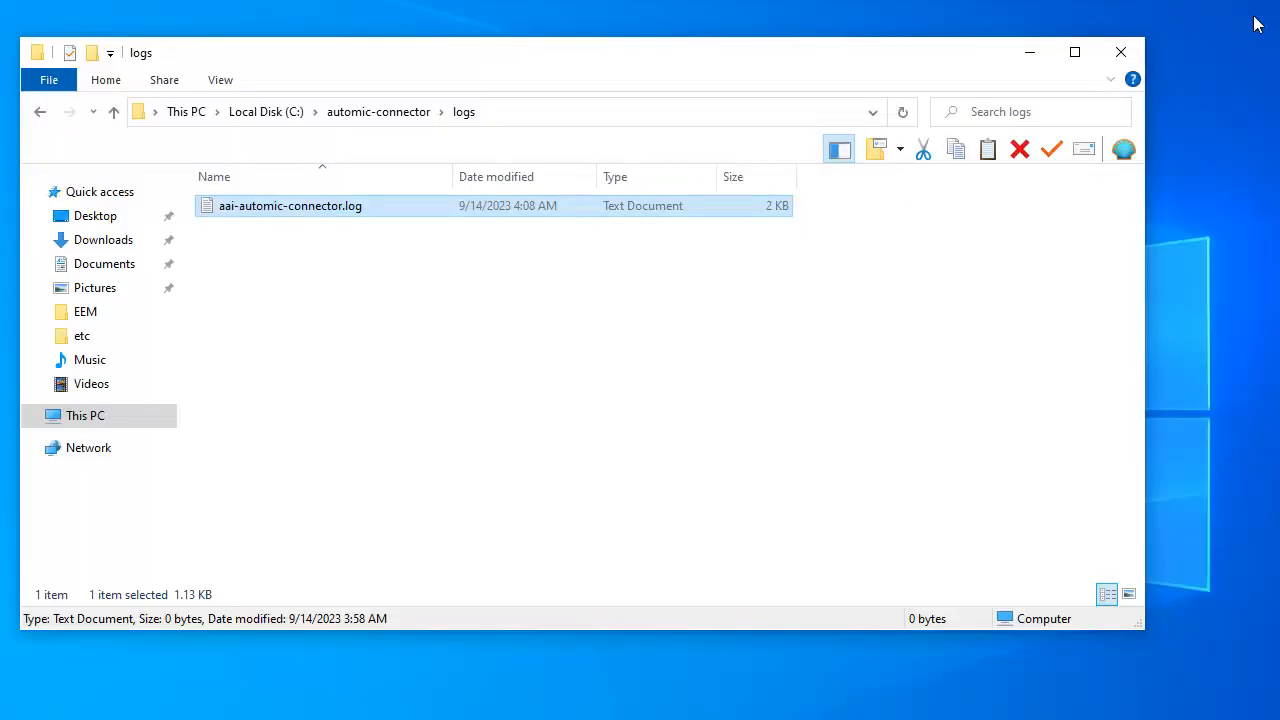
pyautogui.click(389, 118)
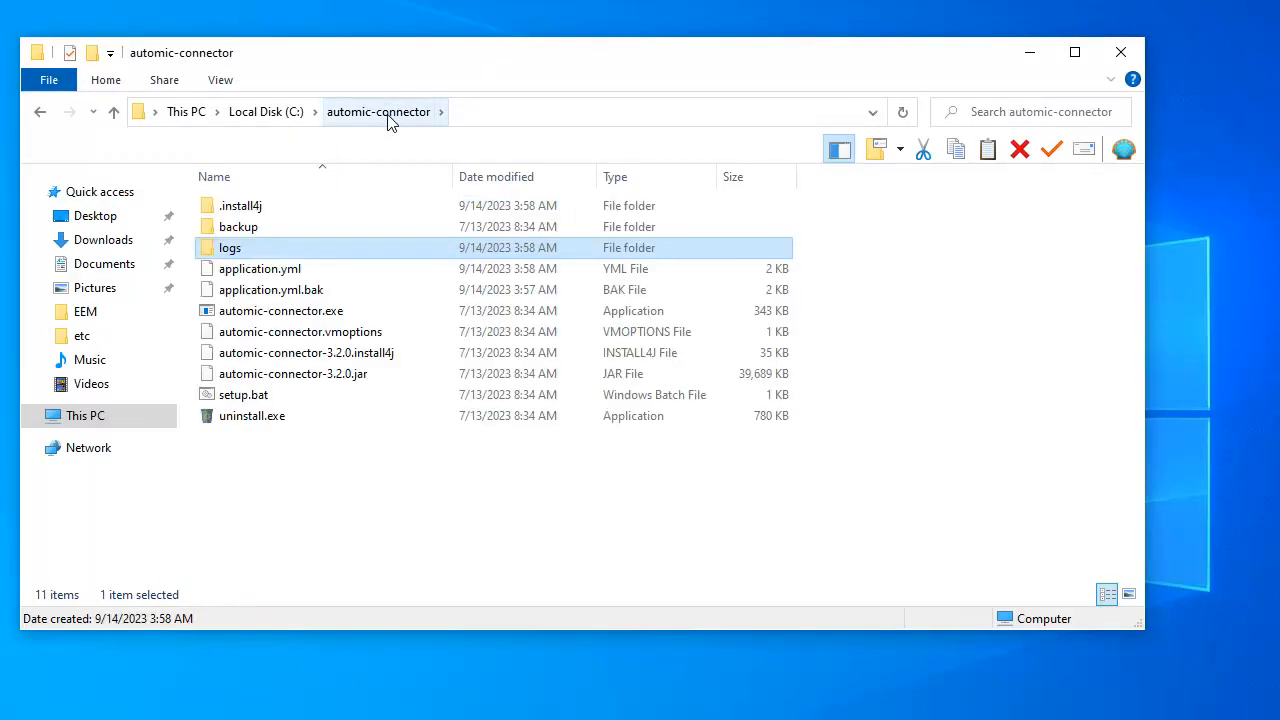
pyautogui.doubleClick(287, 270)
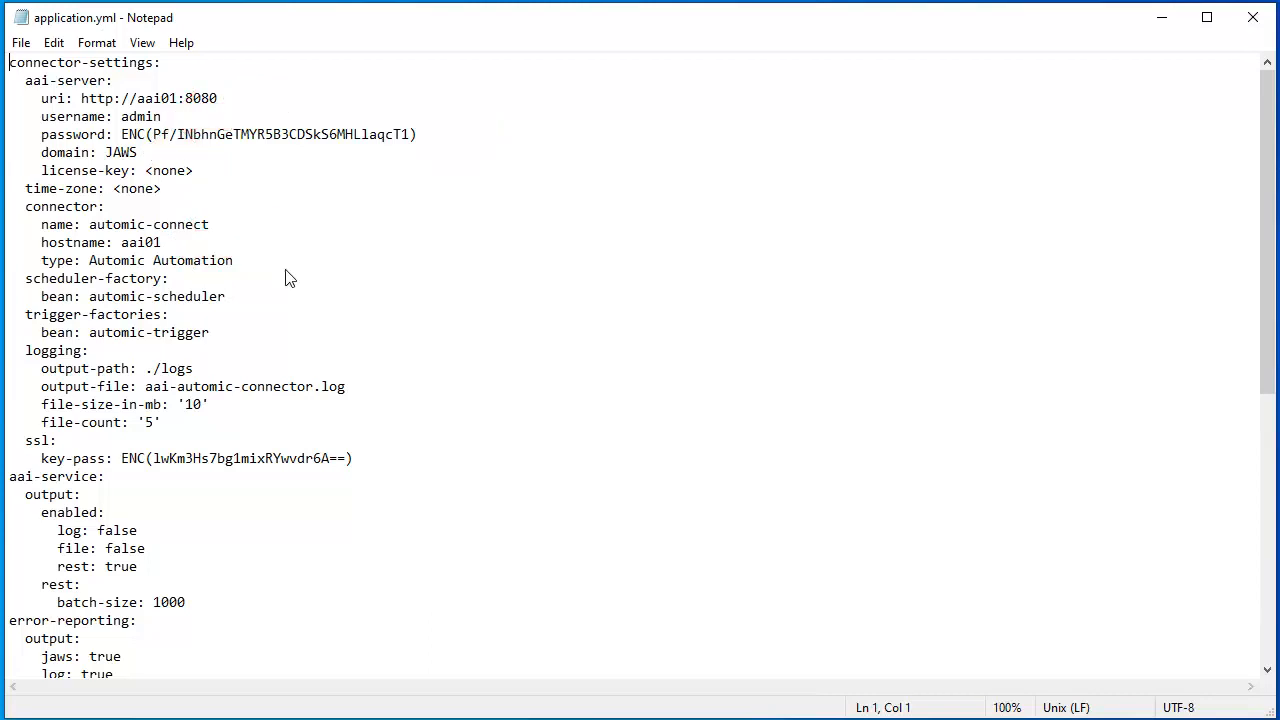
# Change application.yml's hostname from aai01 to connector, save it, and restart the automic-connector service
pyautogui.doubleClick(160, 243)
pyautogui.write('connector')
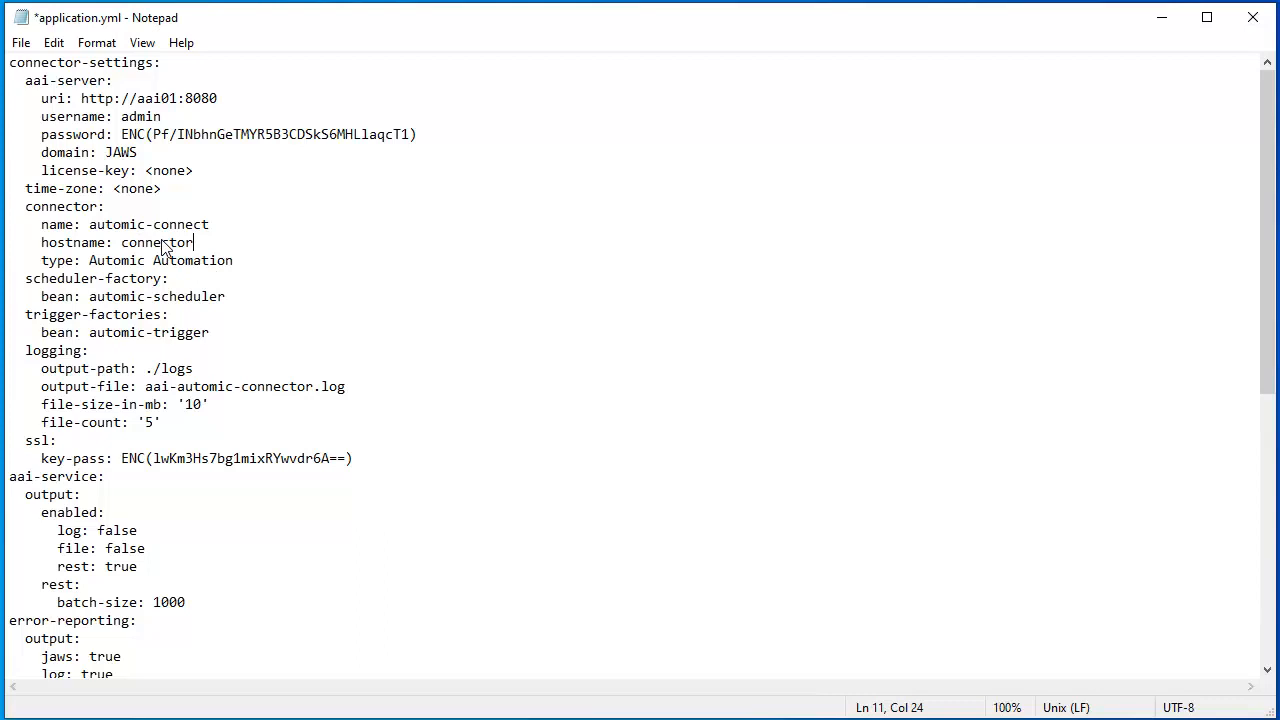
pyautogui.click(1253, 17)
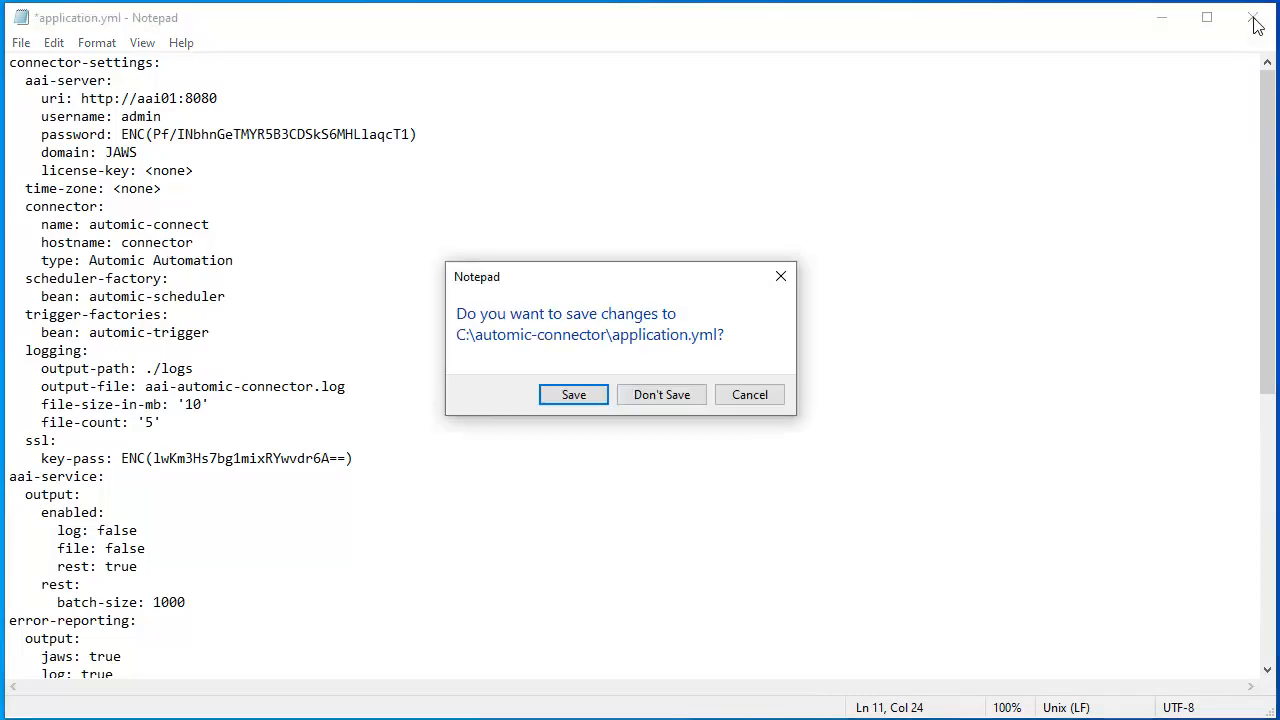
pyautogui.click(573, 395)
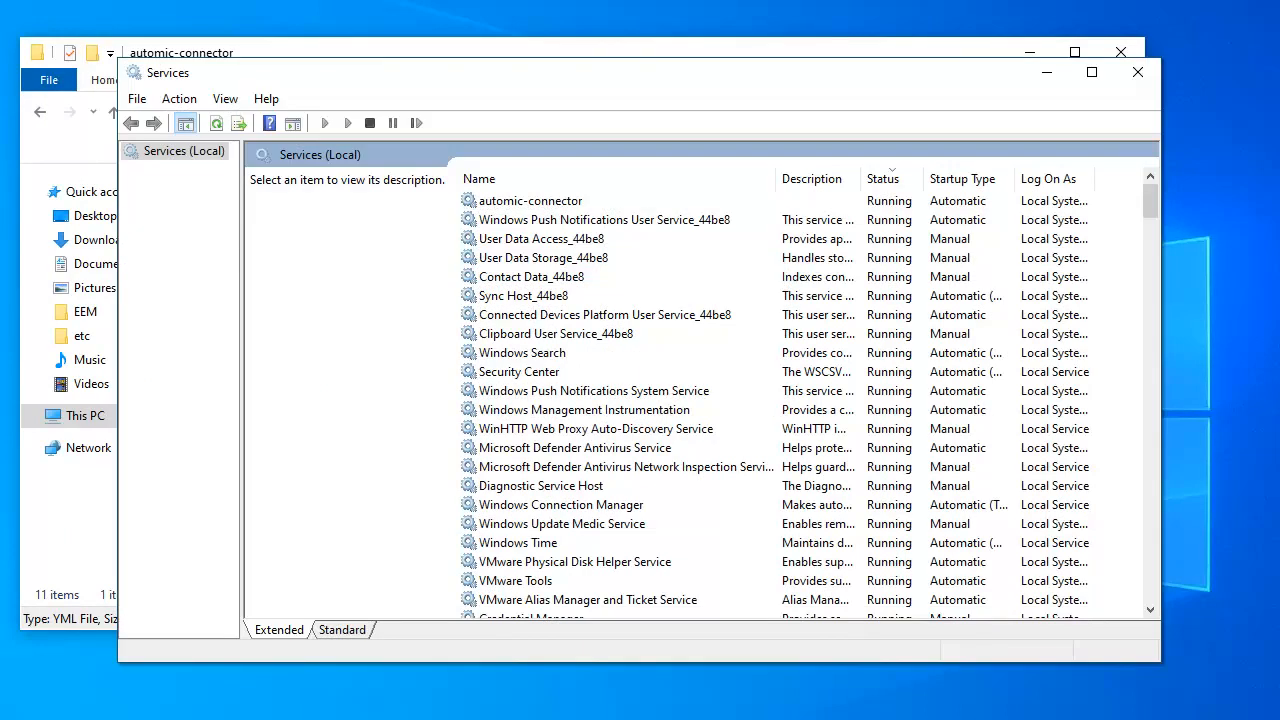
pyautogui.rightClick(558, 200)
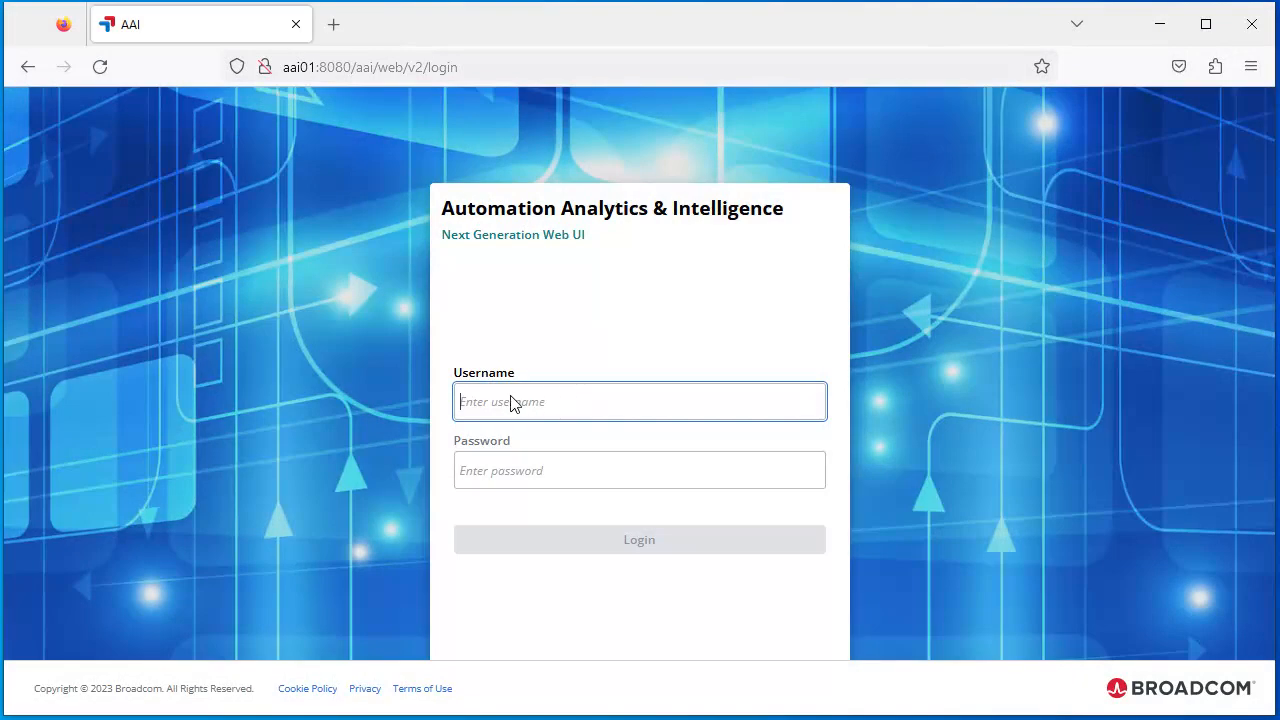
# Sign in to AAI as admin with the administrator password and open Add Scheduler
pyautogui.write('admin')
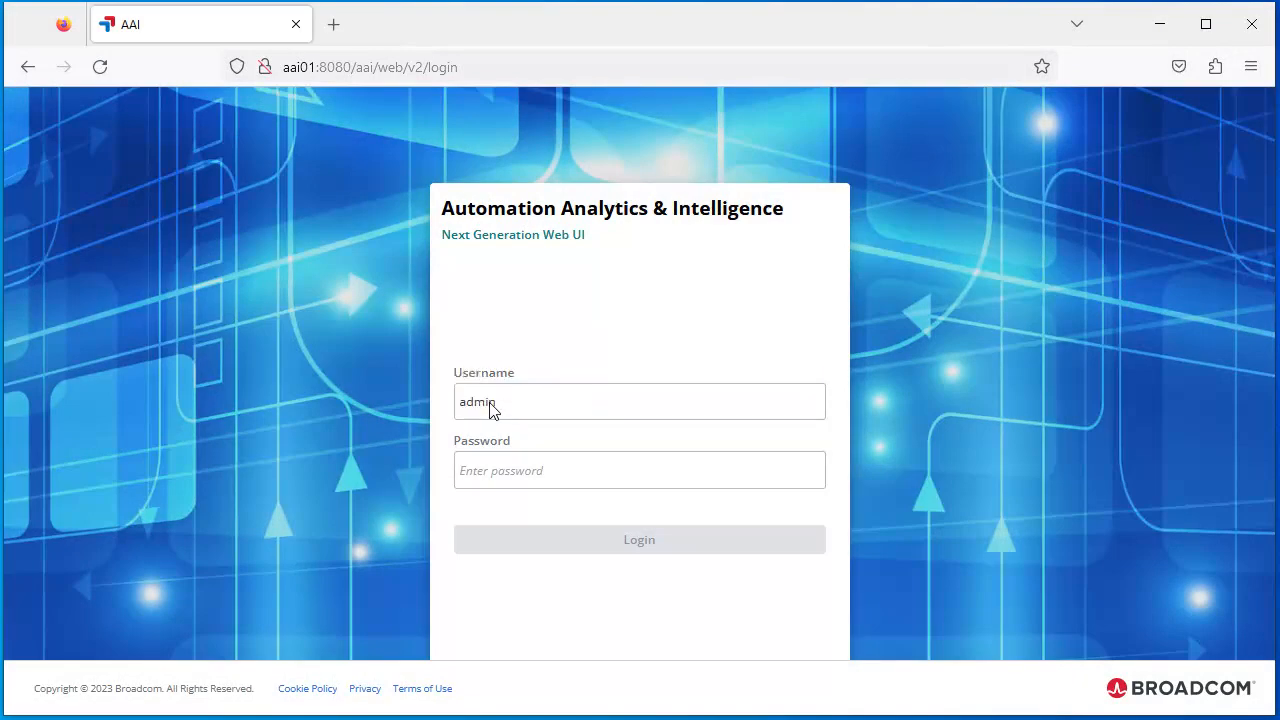
pyautogui.click(481, 472)
pyautogui.write('********')
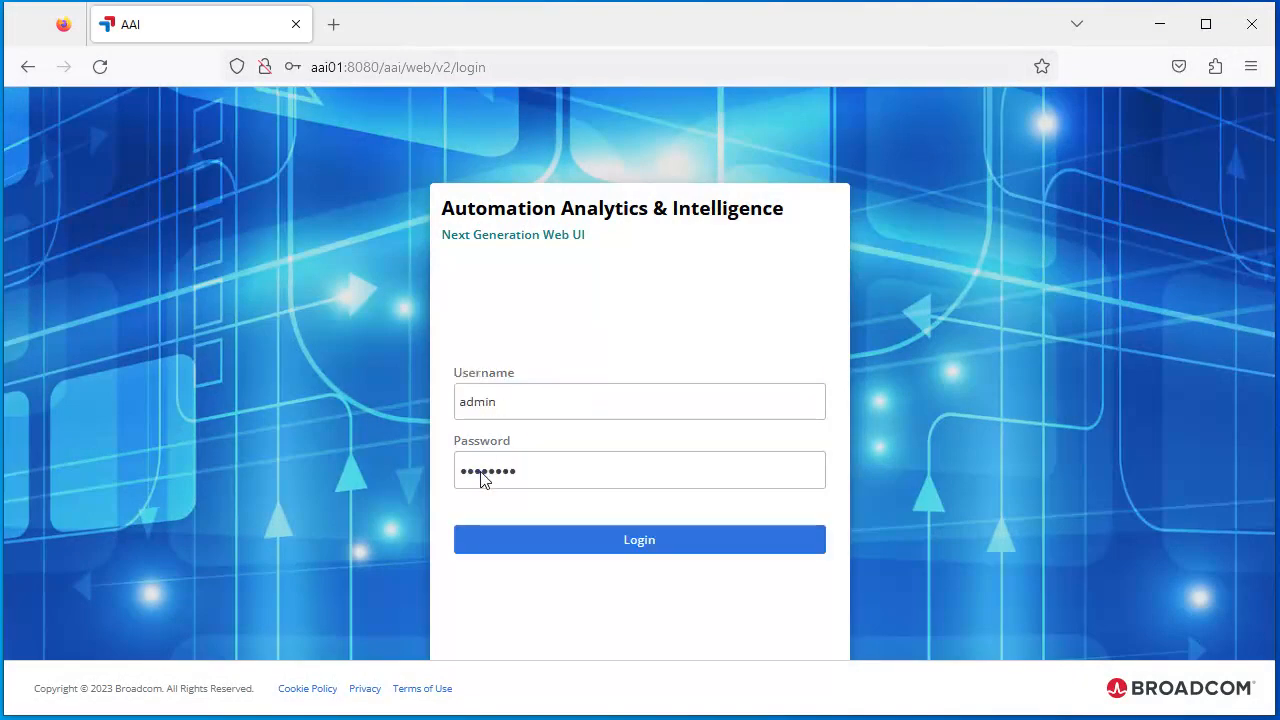
pyautogui.click(640, 541)
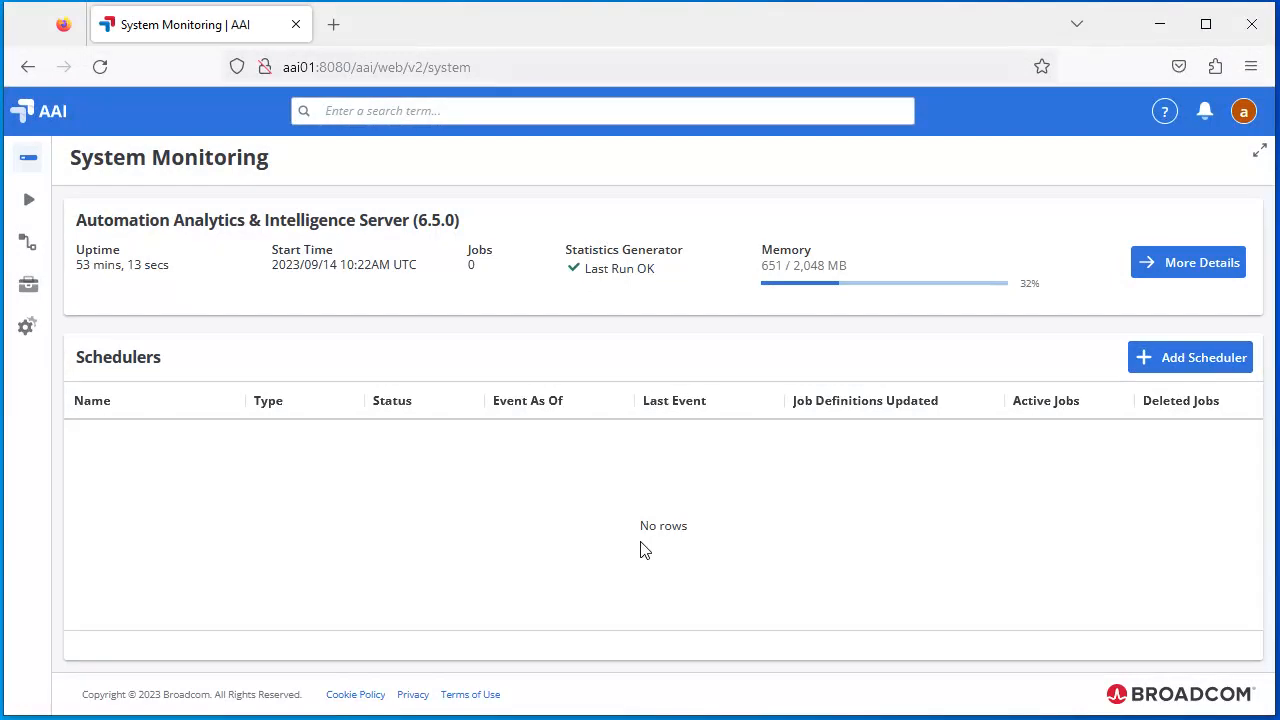
pyautogui.click(1202, 358)
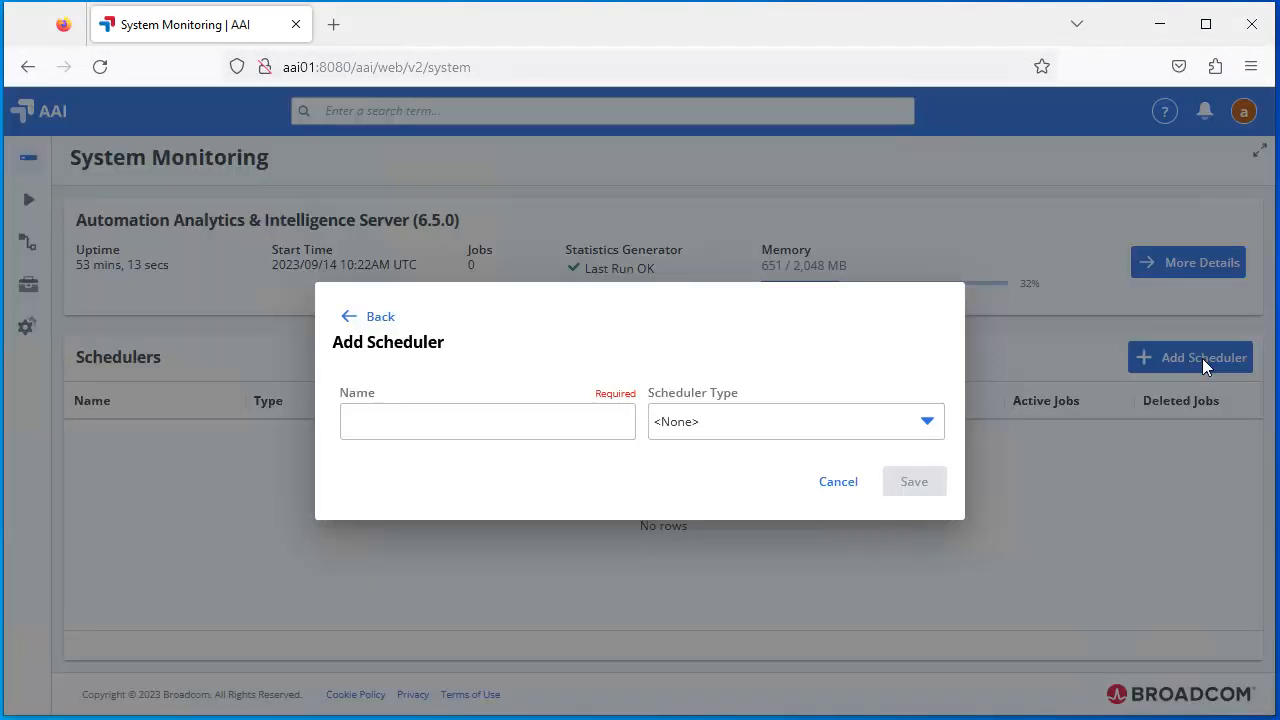
# Name the scheduler automic1 and set its type to Automic Automation
pyautogui.click(365, 421)
pyautogui.write('automic1')
pyautogui.click(688, 428)
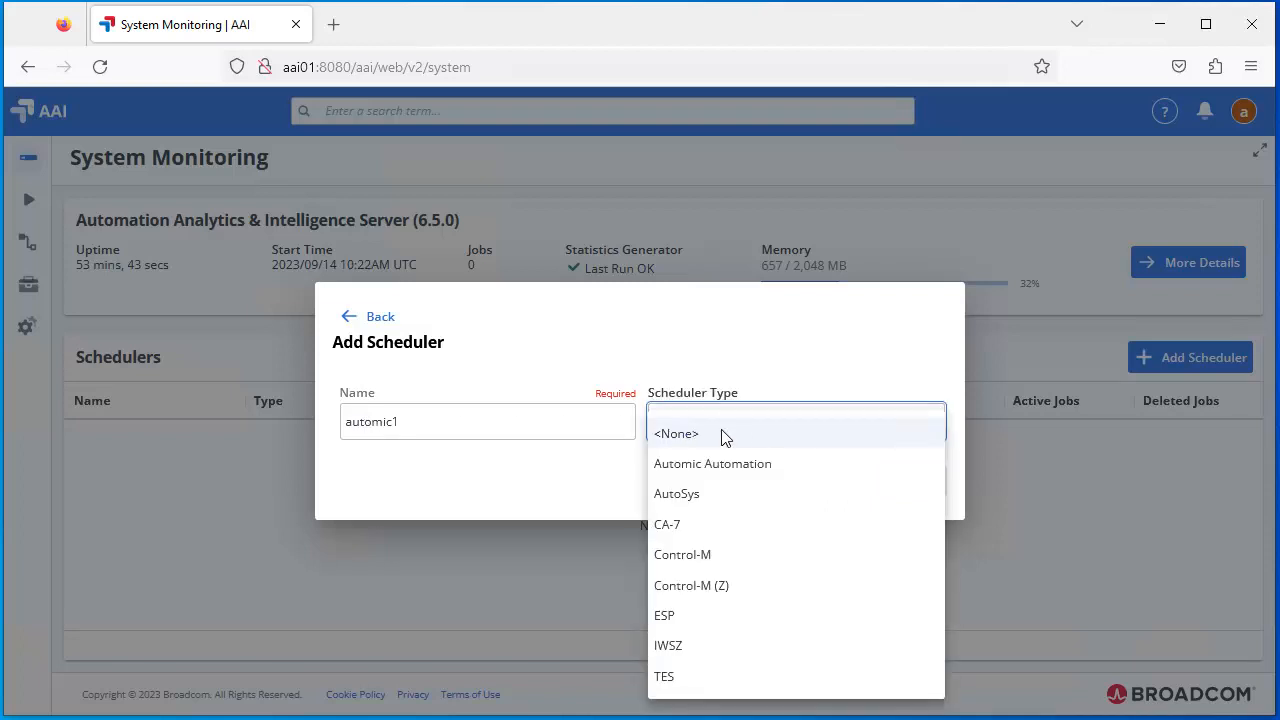
pyautogui.click(740, 465)
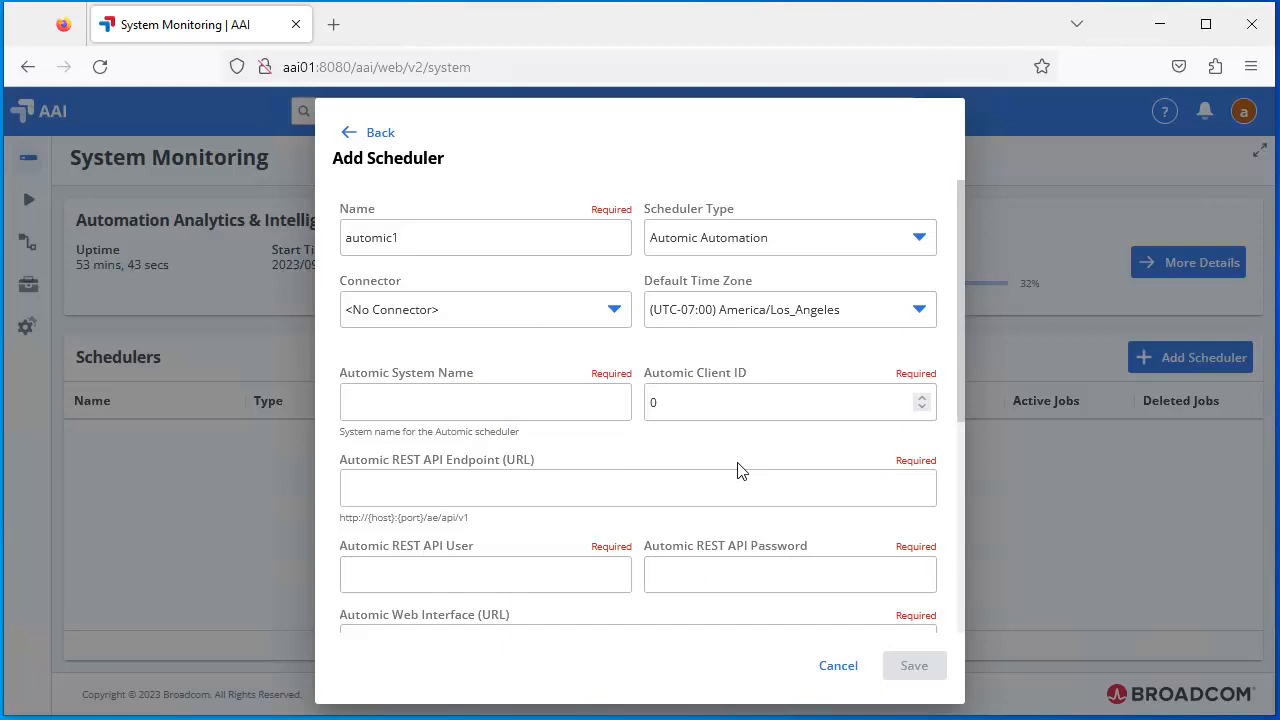
# Select connector automic-connect, system name AUTOMIC and client ID 100
pyautogui.click(420, 313)
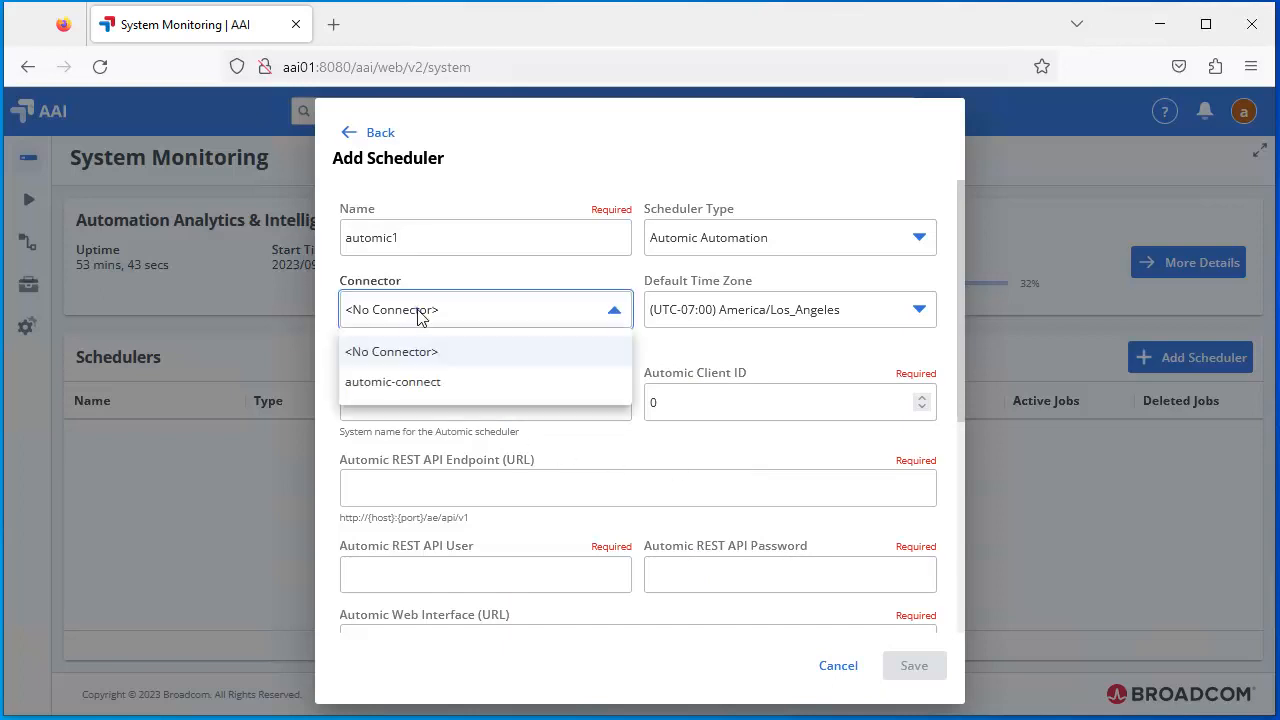
pyautogui.click(403, 382)
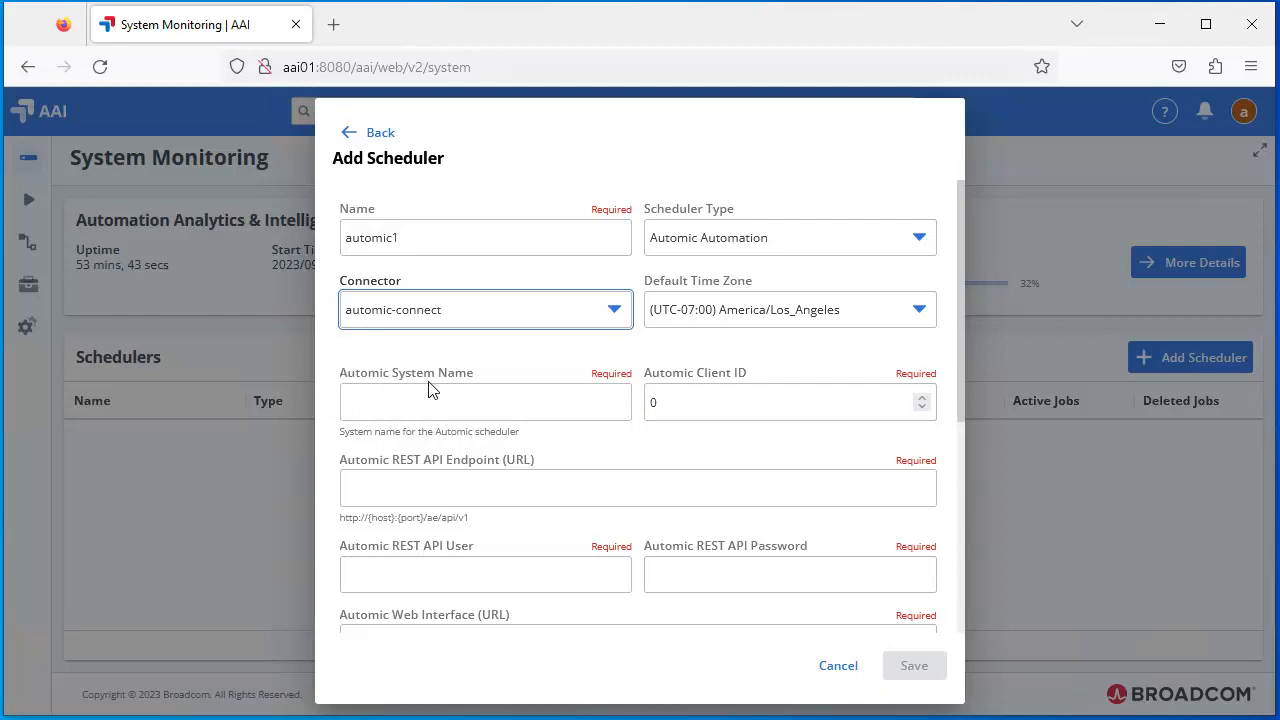
pyautogui.click(460, 406)
pyautogui.write('AUTOMIC')
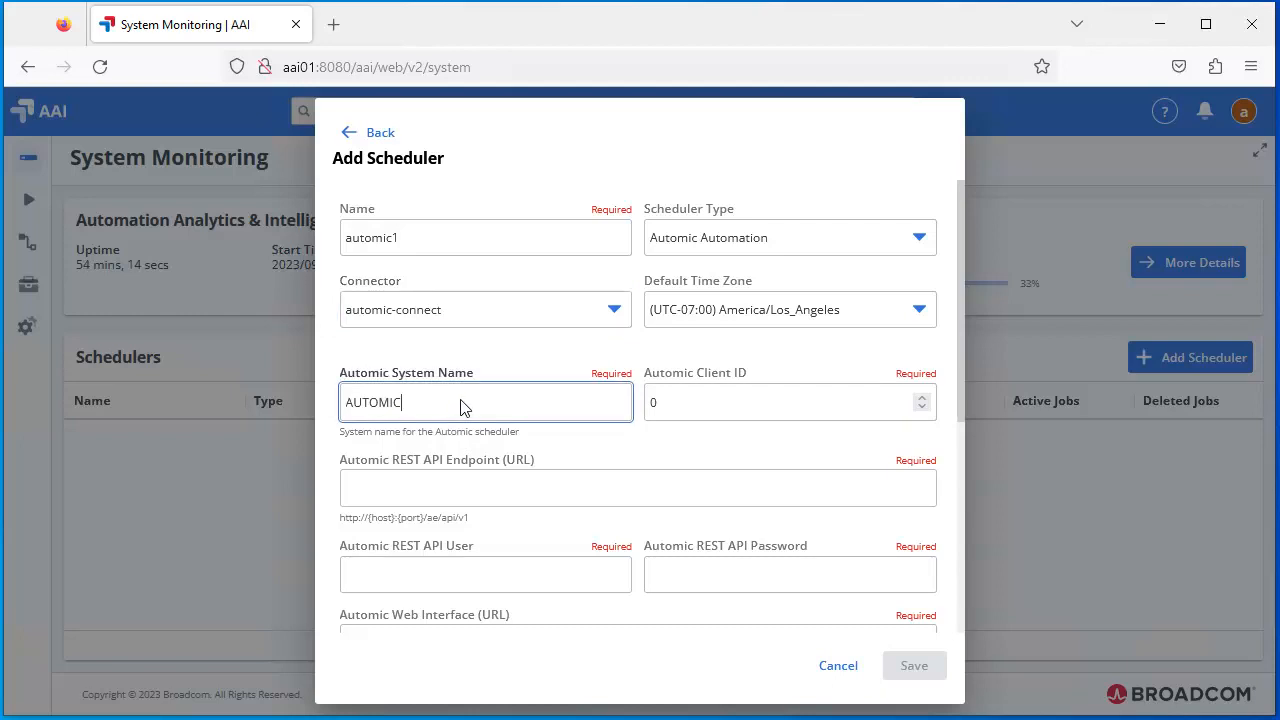
pyautogui.click(686, 405)
pyautogui.write('100')
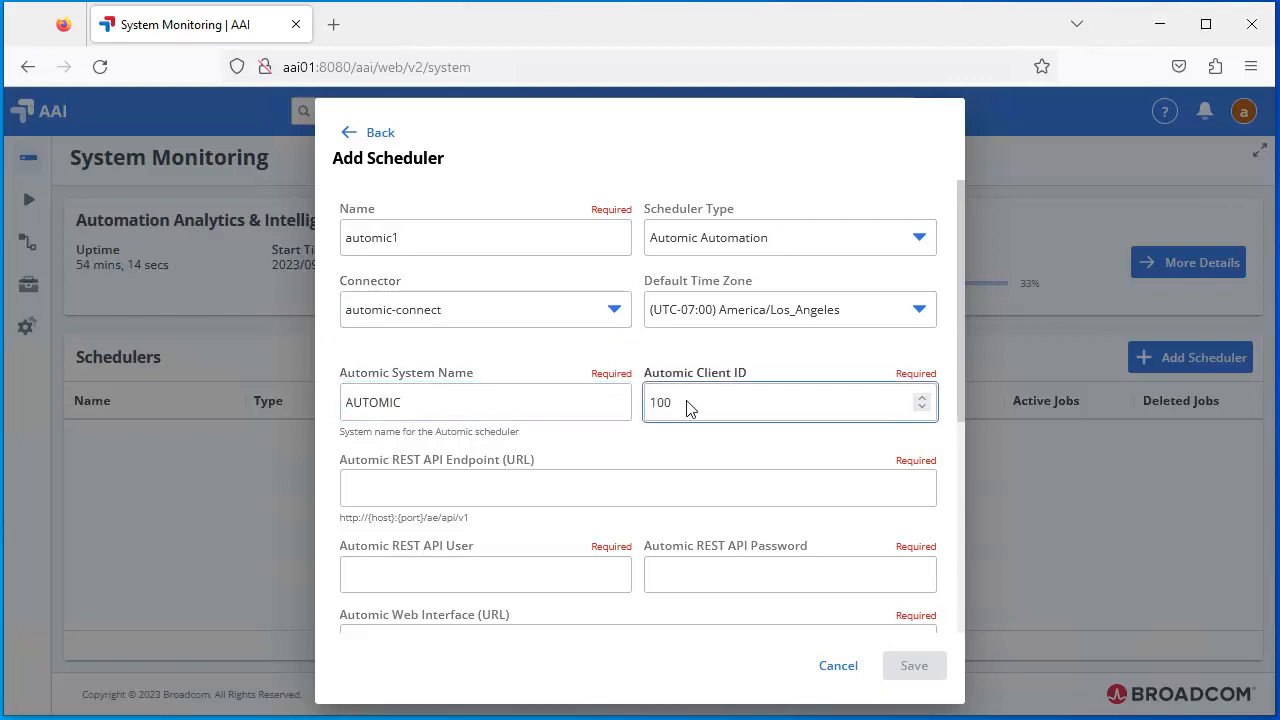
pyautogui.click(392, 488)
pyautogui.write('http://scheduler01:8088/ae/api/v1')
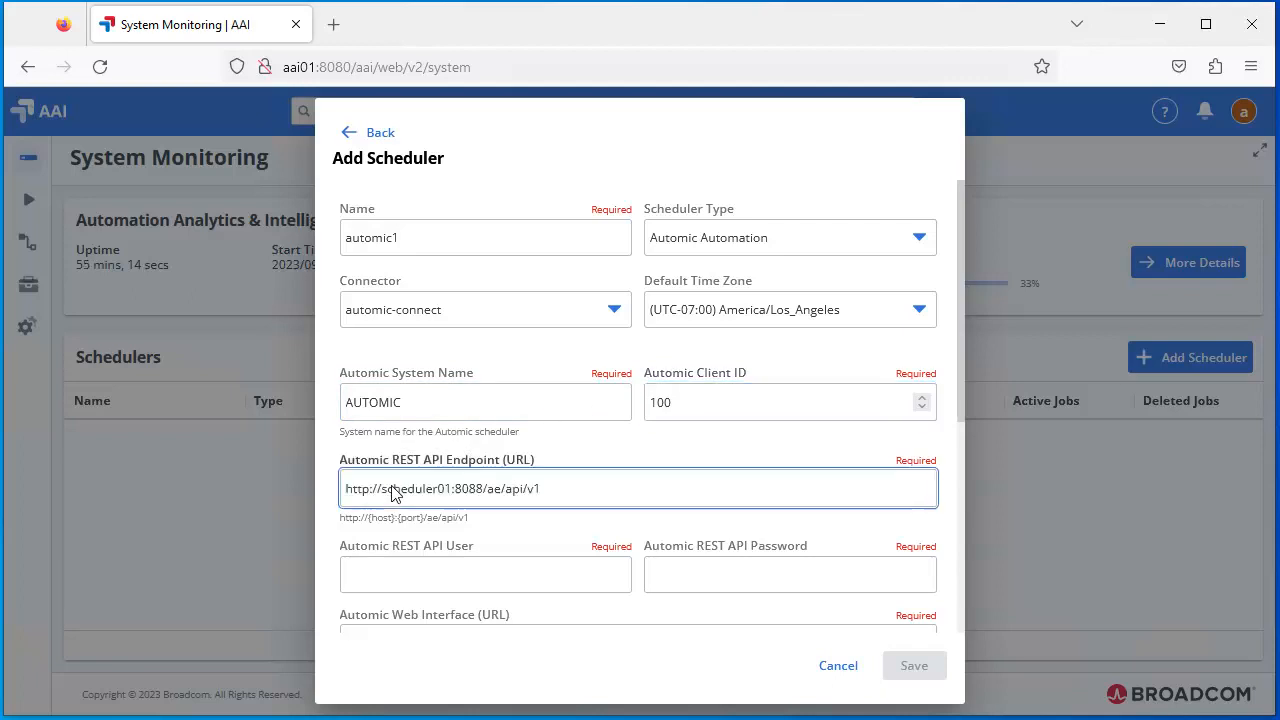
pyautogui.click(363, 576)
pyautogui.write('AUTOMIC')
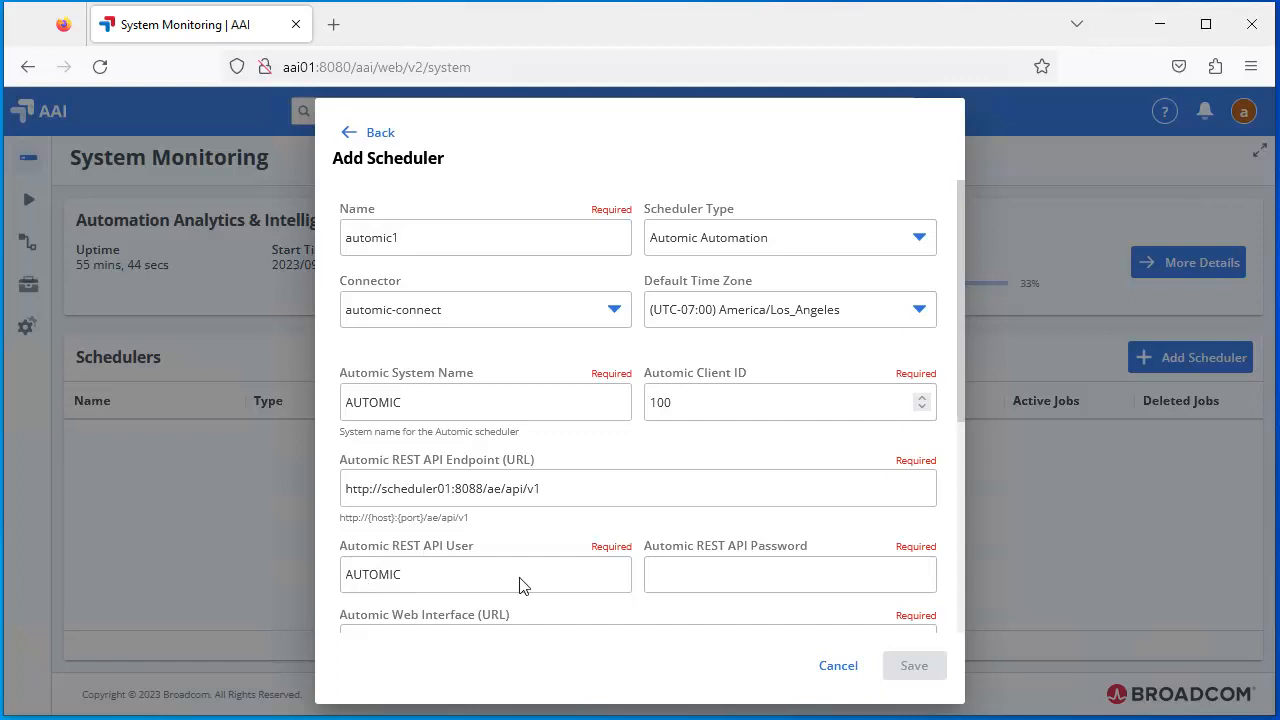
pyautogui.click(690, 575)
pyautogui.write('•••••••')
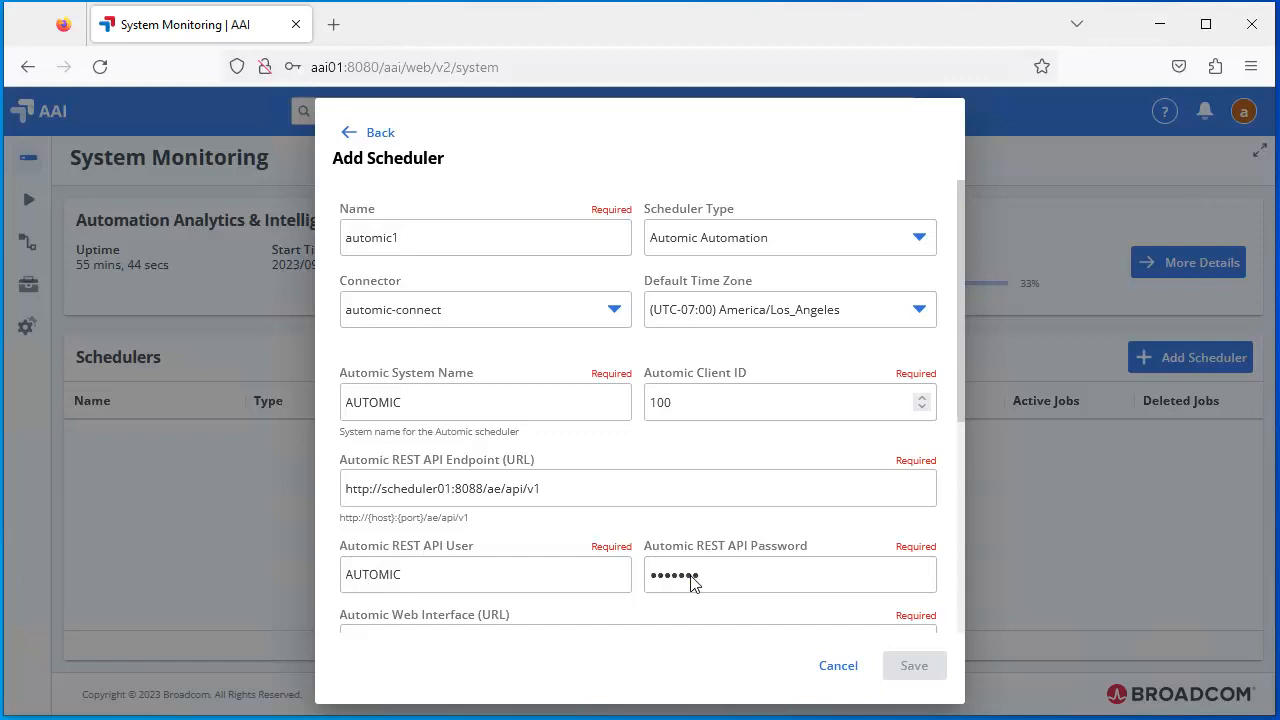
pyautogui.click(961, 524)
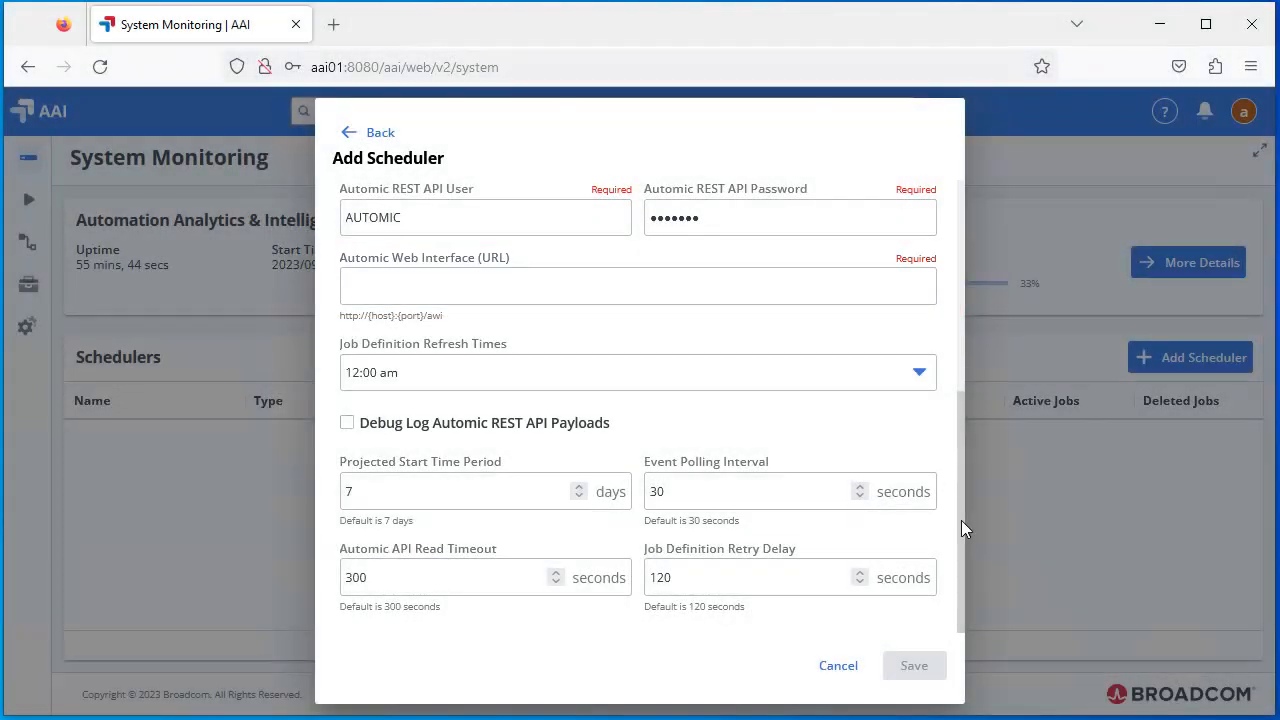
pyautogui.click(360, 286)
pyautogui.write('http://scheduler01:8080/awi')
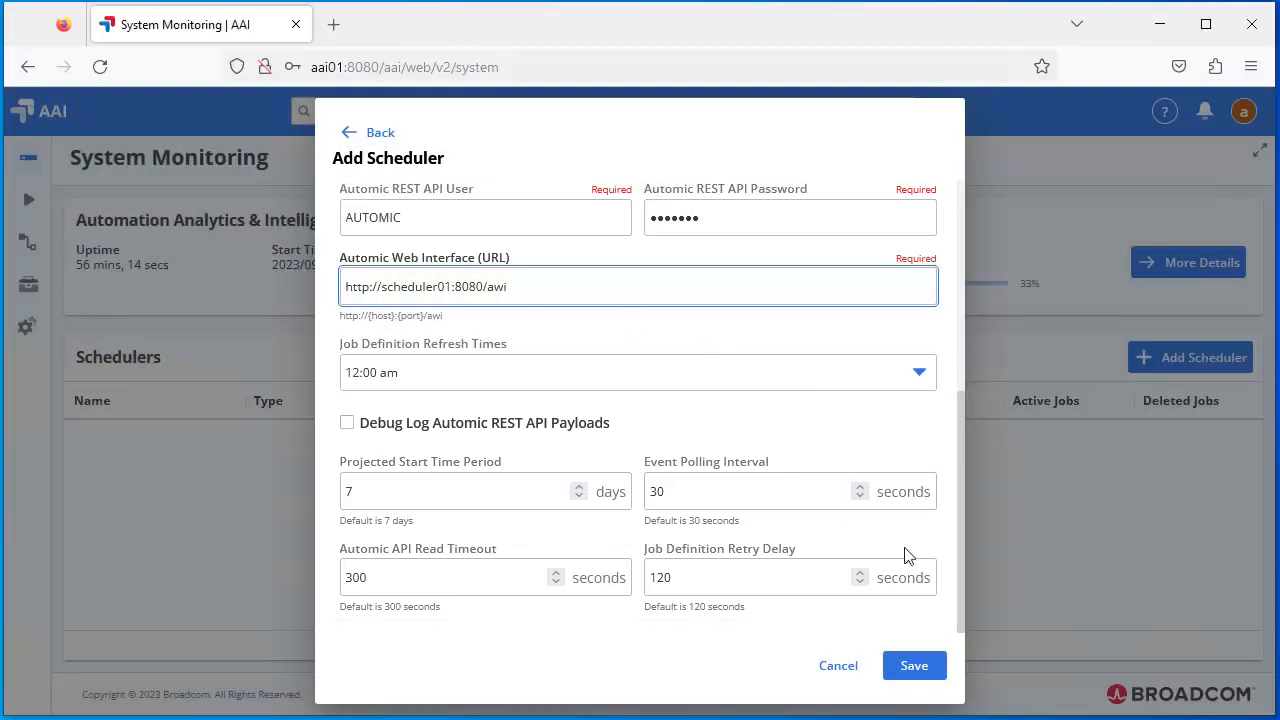
pyautogui.click(922, 667)
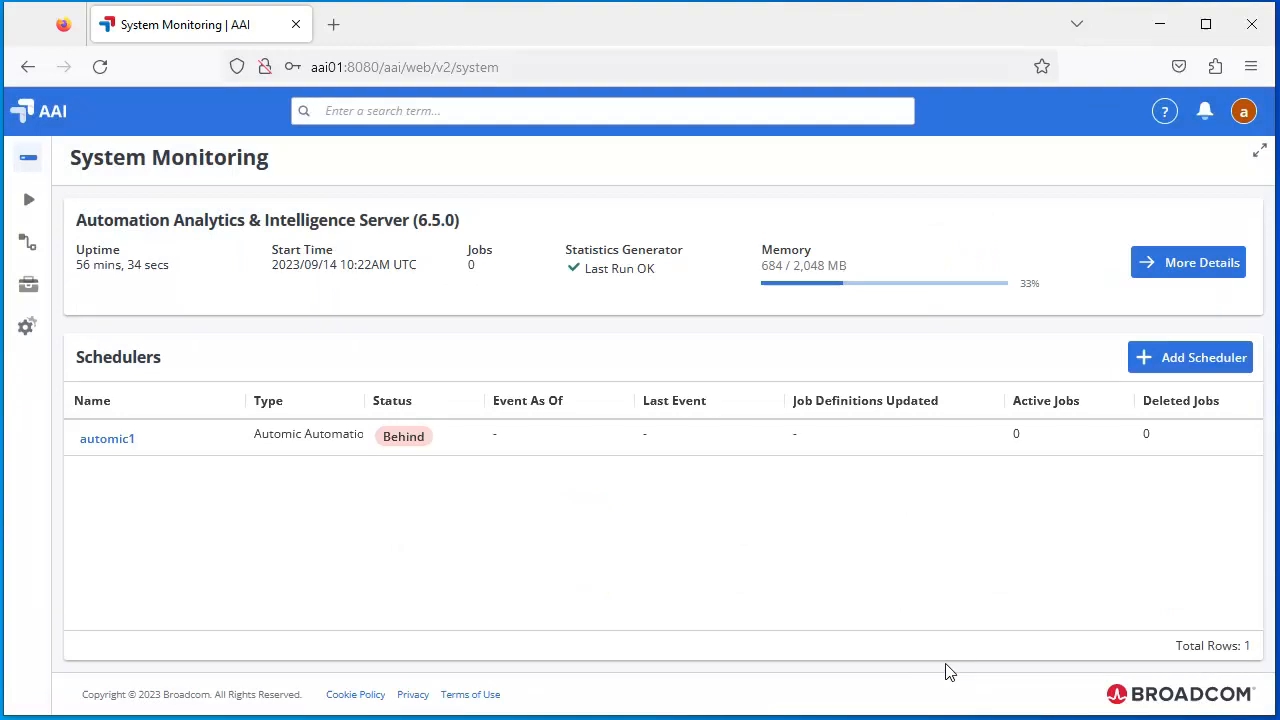
pyautogui.click(1160, 24)
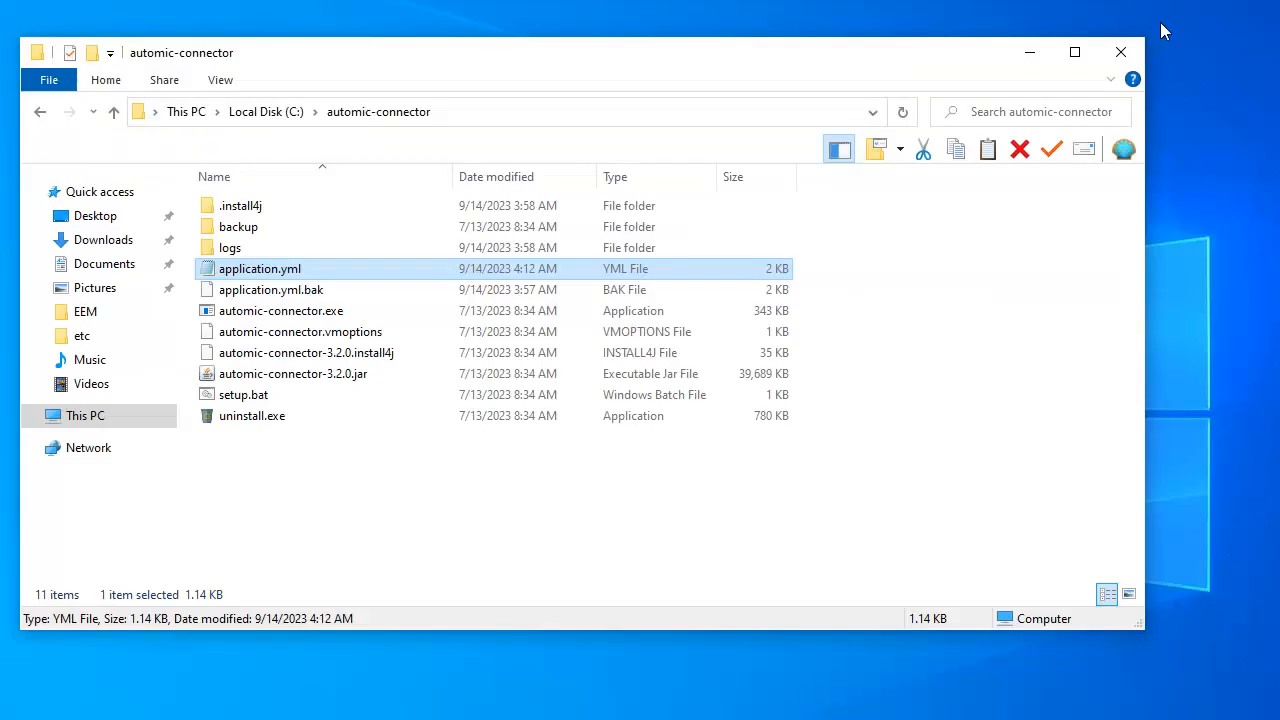
pyautogui.doubleClick(229, 248)
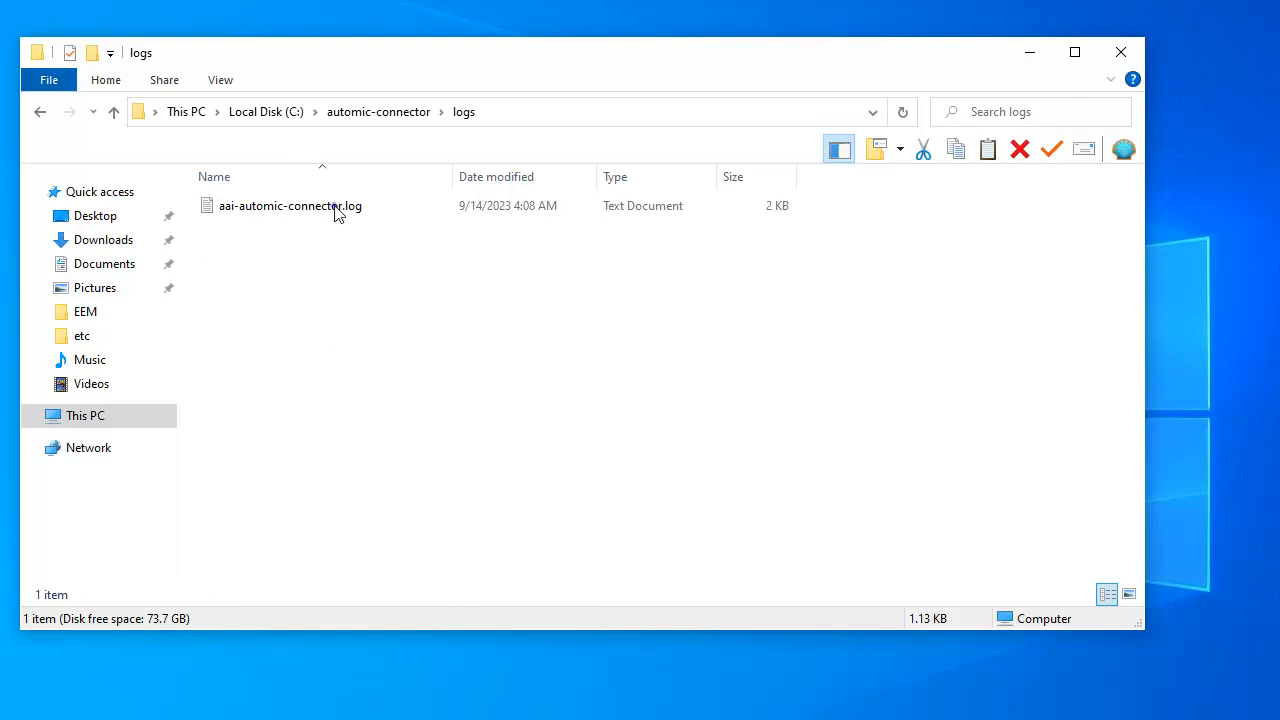
pyautogui.doubleClick(334, 210)
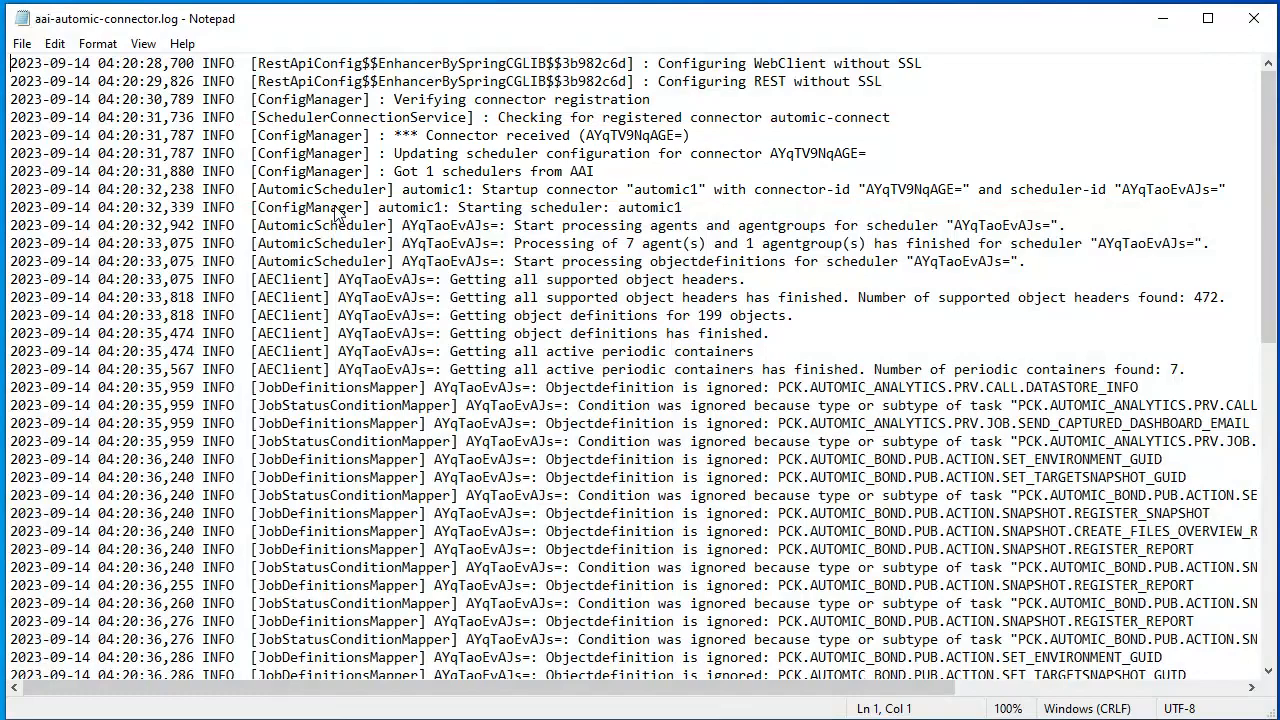
pyautogui.scroll(-10, 1267, 516)
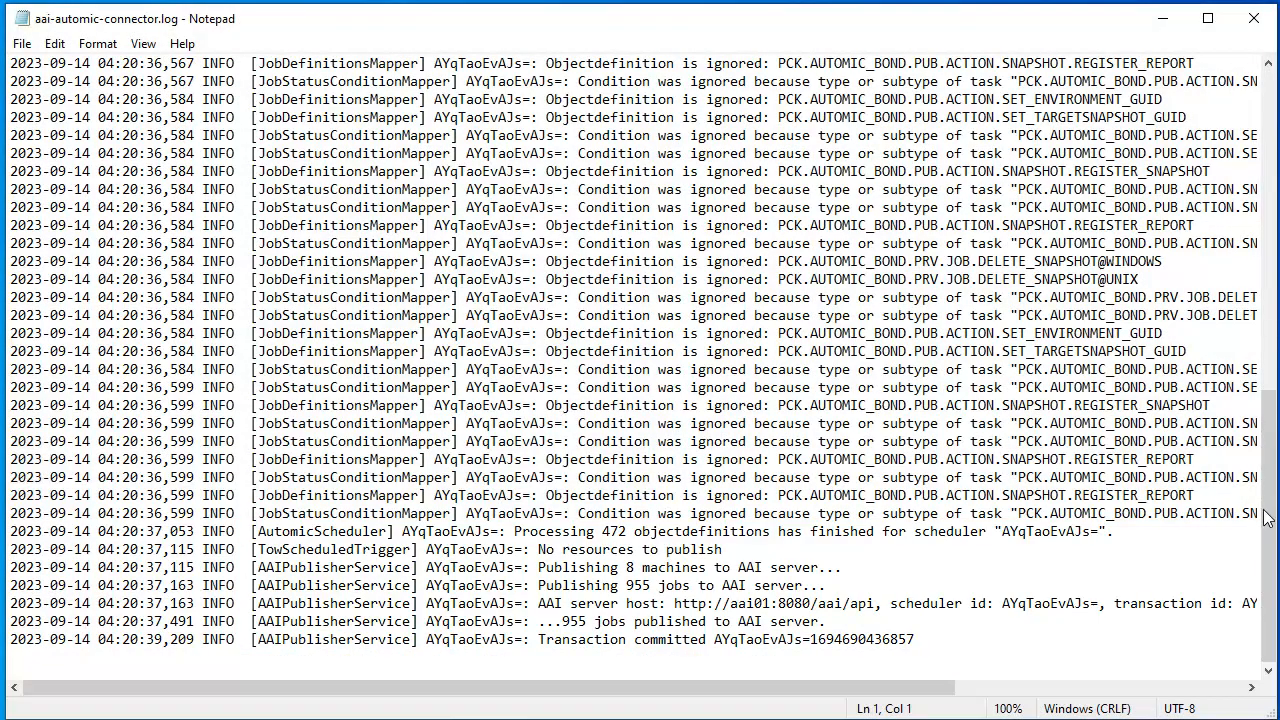
pyautogui.click(1254, 19)
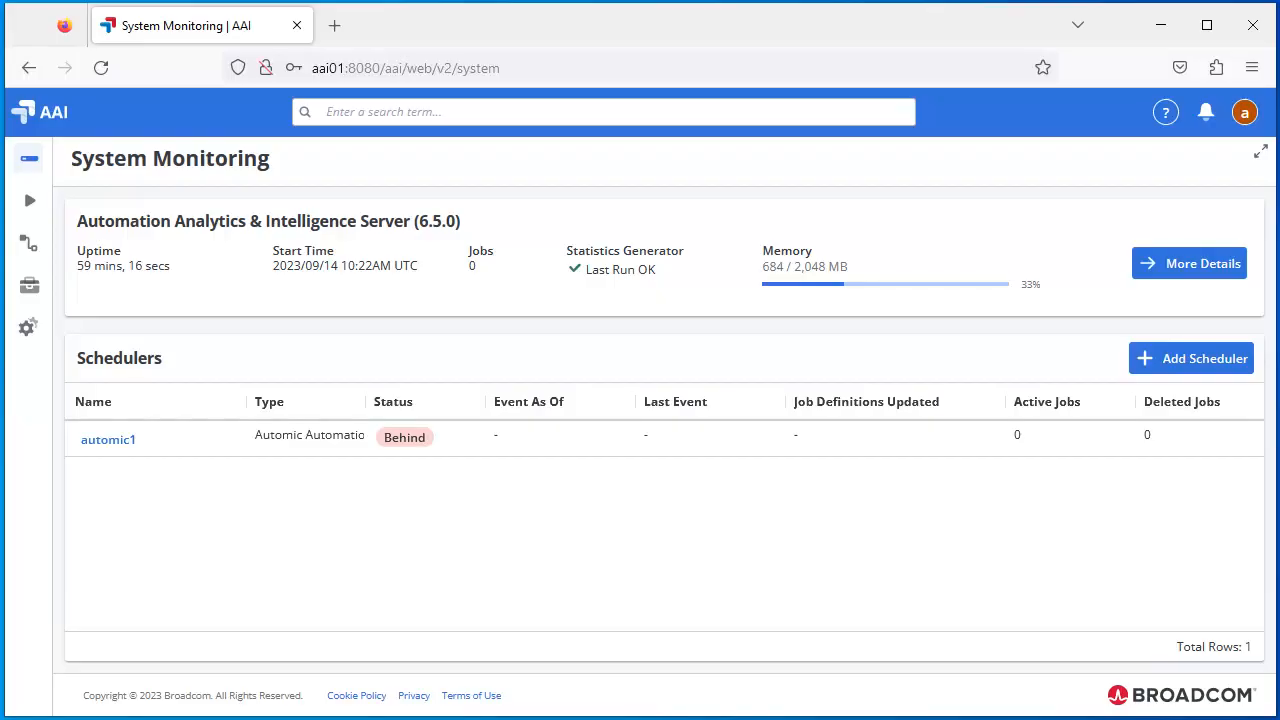